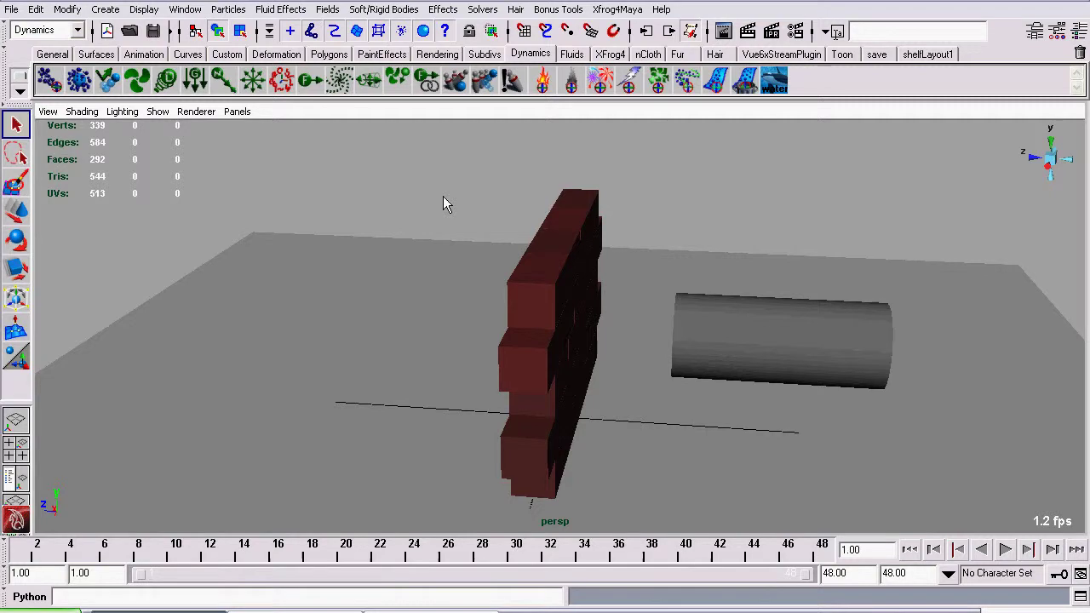
# Orbit around the brick wall and cylinder, then bring up the Soft/Rigid Bodies menu.
pyautogui.keyDown('alt'); pyautogui.moveTo(277, 273); pyautogui.dragTo(497, 299); pyautogui.keyUp('alt')
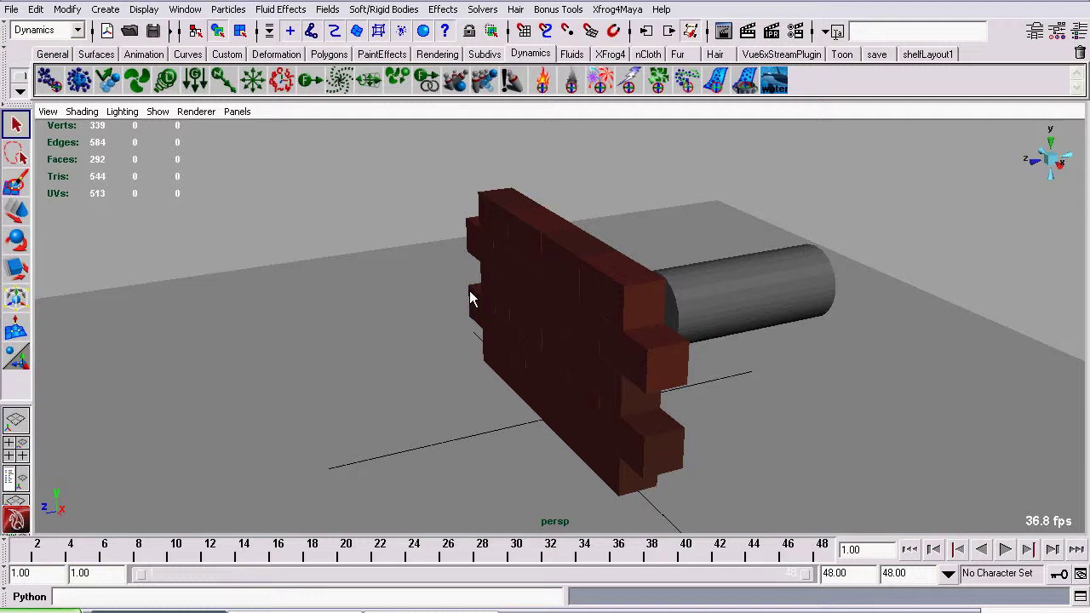
pyautogui.keyDown('alt'); pyautogui.moveTo(611, 326); pyautogui.dragTo(435, 305); pyautogui.keyUp('alt')
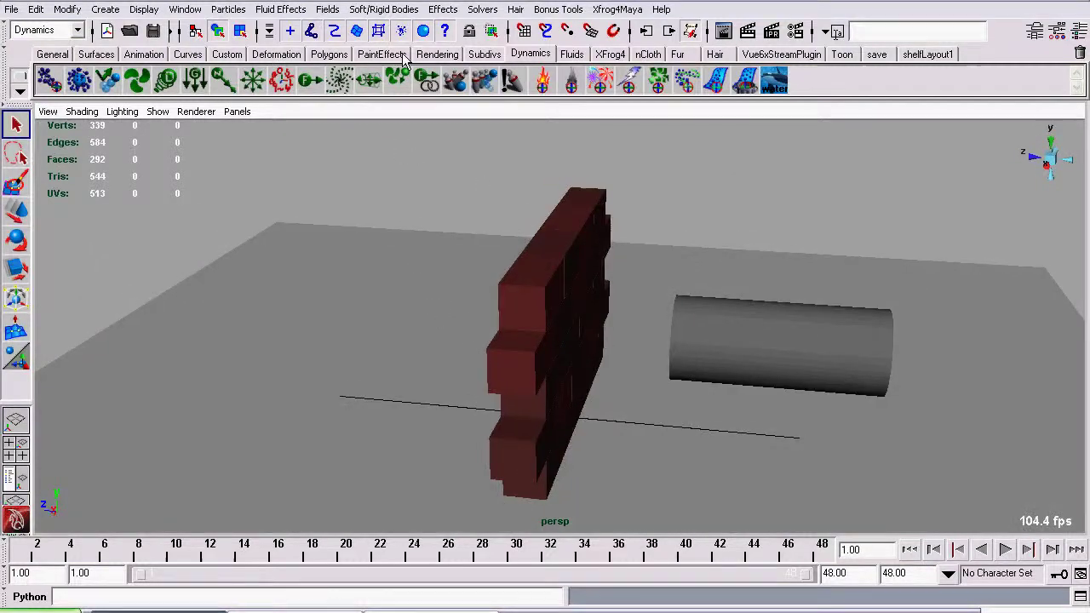
pyautogui.click(388, 10)
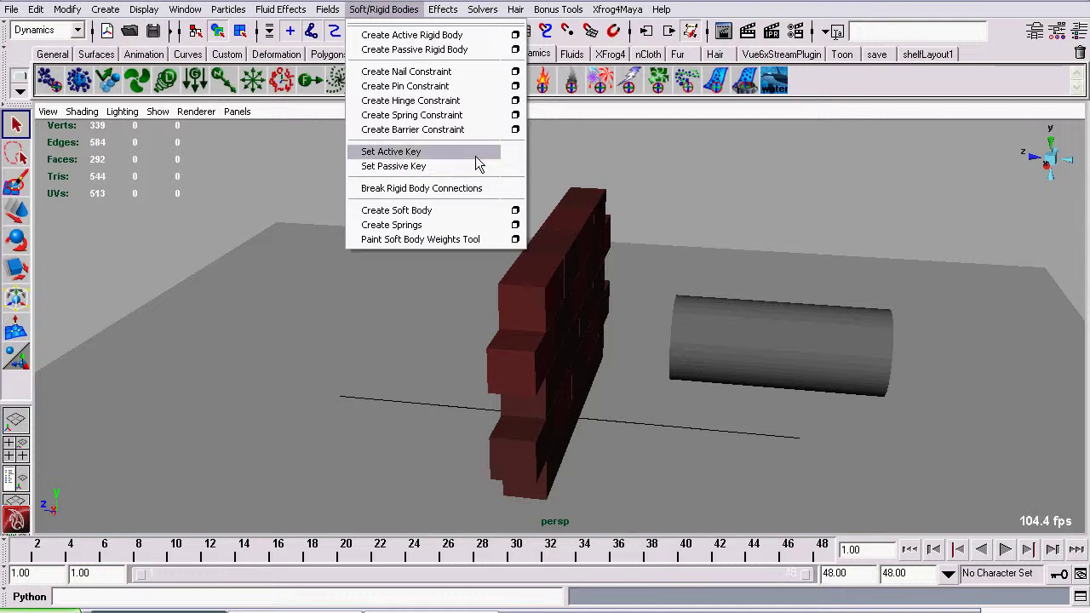
# Dismiss the Soft/Rigid Bodies menu unused and orbit to a low frontal view of the wall.
pyautogui.click(394, 15)
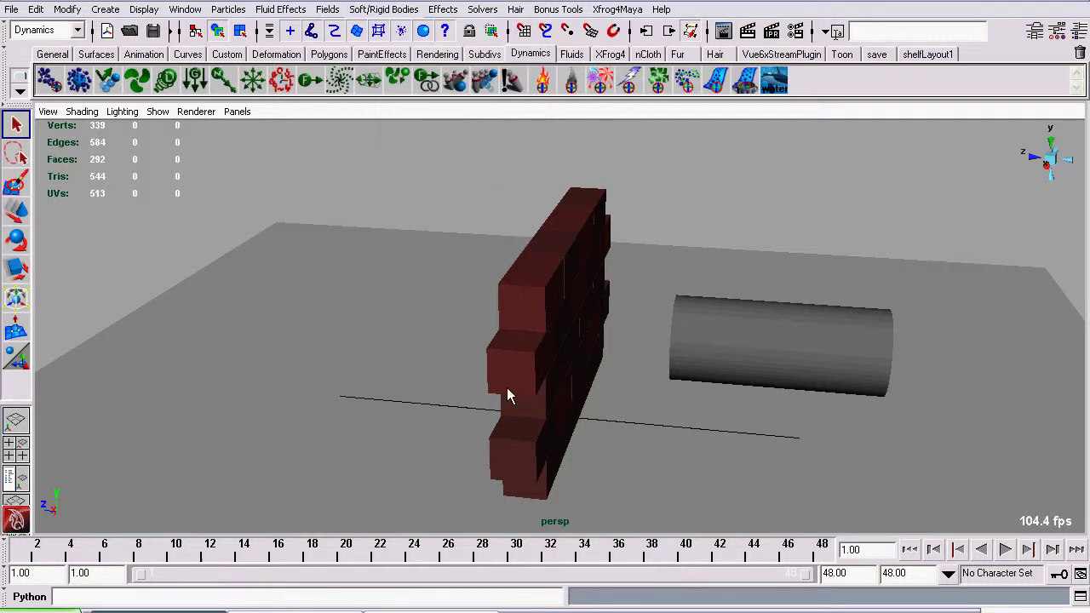
pyautogui.keyDown('alt'); pyautogui.moveTo(571, 409); pyautogui.dragTo(632, 363); pyautogui.keyUp('alt')
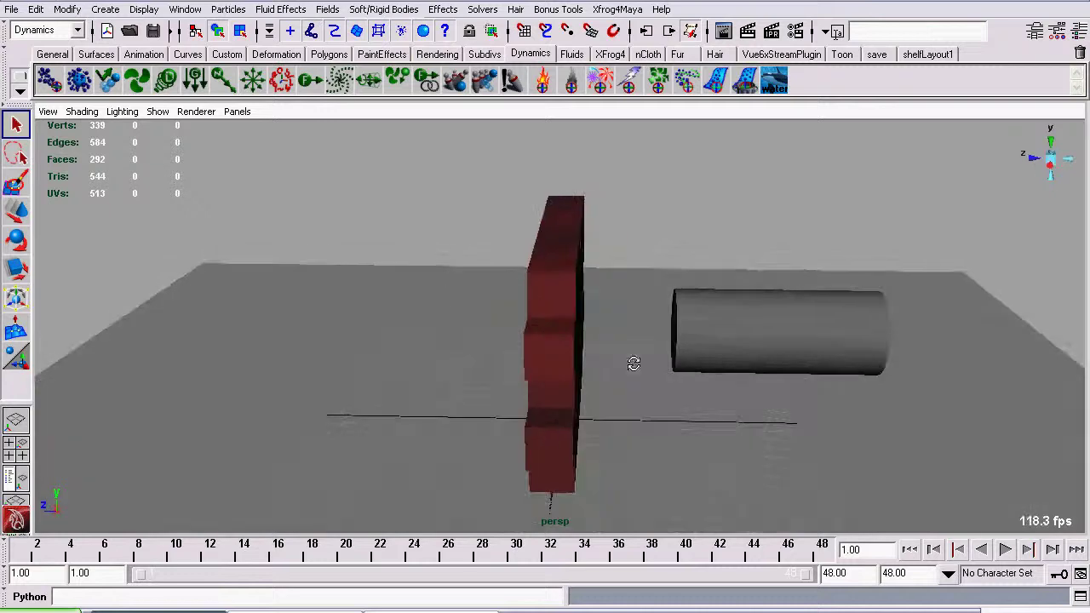
# Select the wall's bricks rather than the ground plane.
pyautogui.click(603, 534)
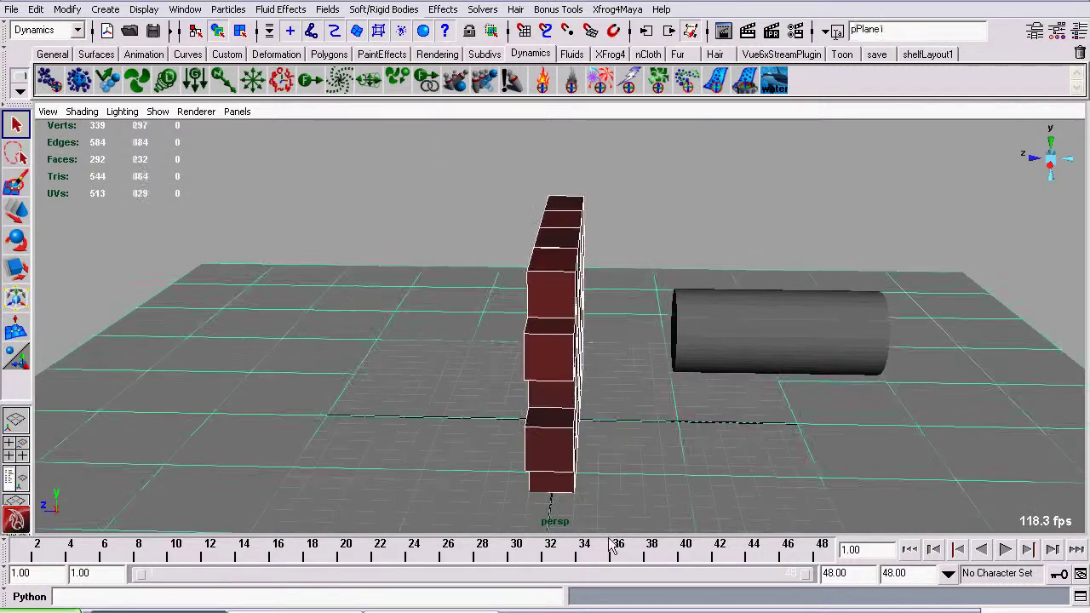
pyautogui.click(397, 460)
pyautogui.keyDown('alt'); pyautogui.moveTo(365, 428); pyautogui.dragTo(962, 442); pyautogui.keyUp('alt')
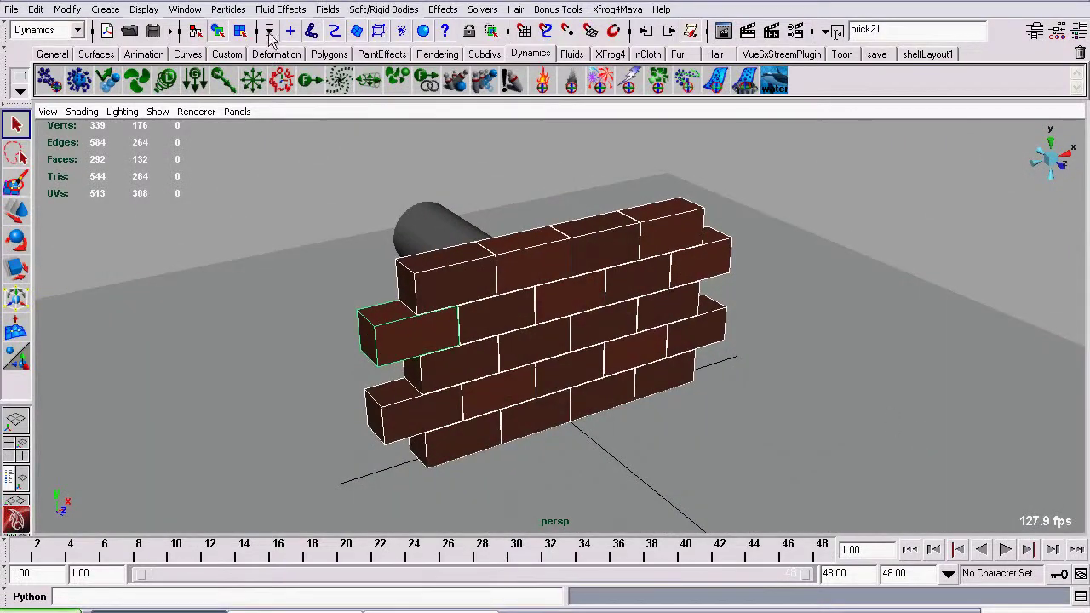
# Make the bricks active rigid bodies with reset default options (mass 1, bounciness 0.6).
pyautogui.click(407, 10)
pyautogui.click(515, 35)
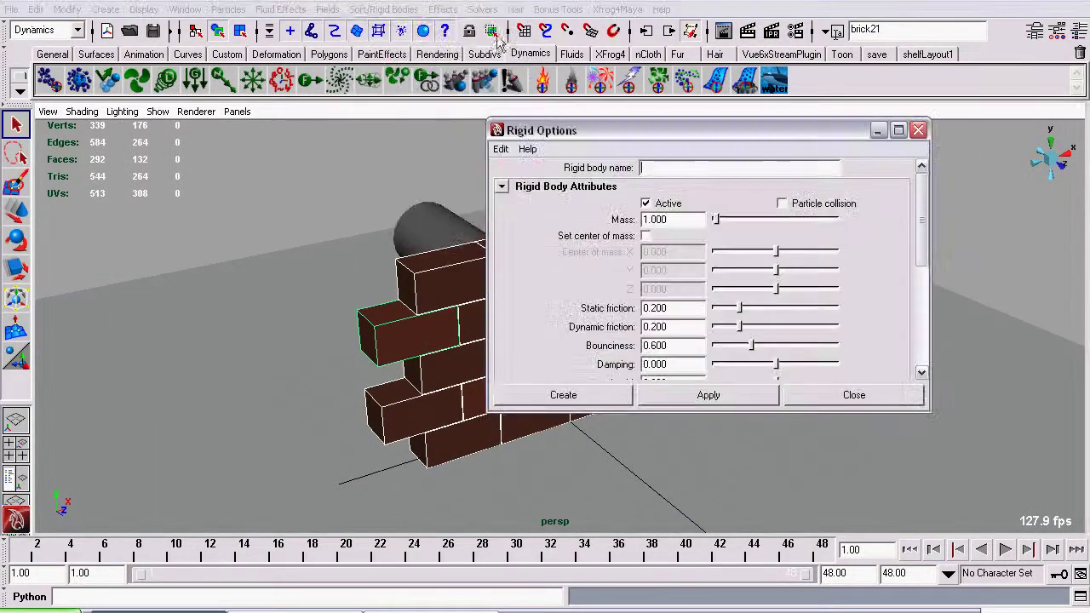
pyautogui.click(374, 10)
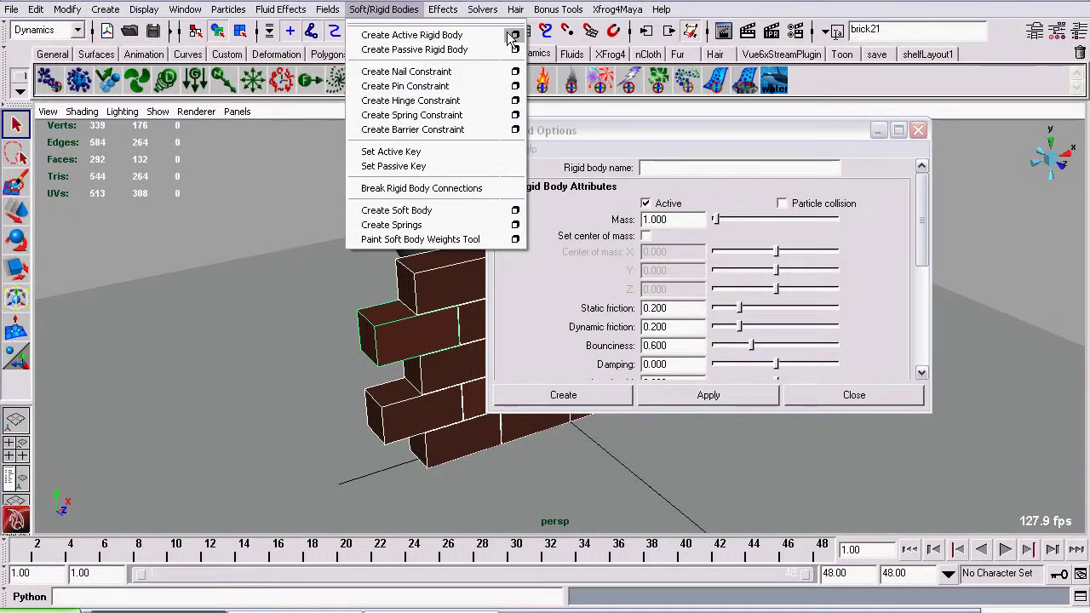
pyautogui.moveTo(605, 138); pyautogui.dragTo(528, 106)
pyautogui.click(501, 153)
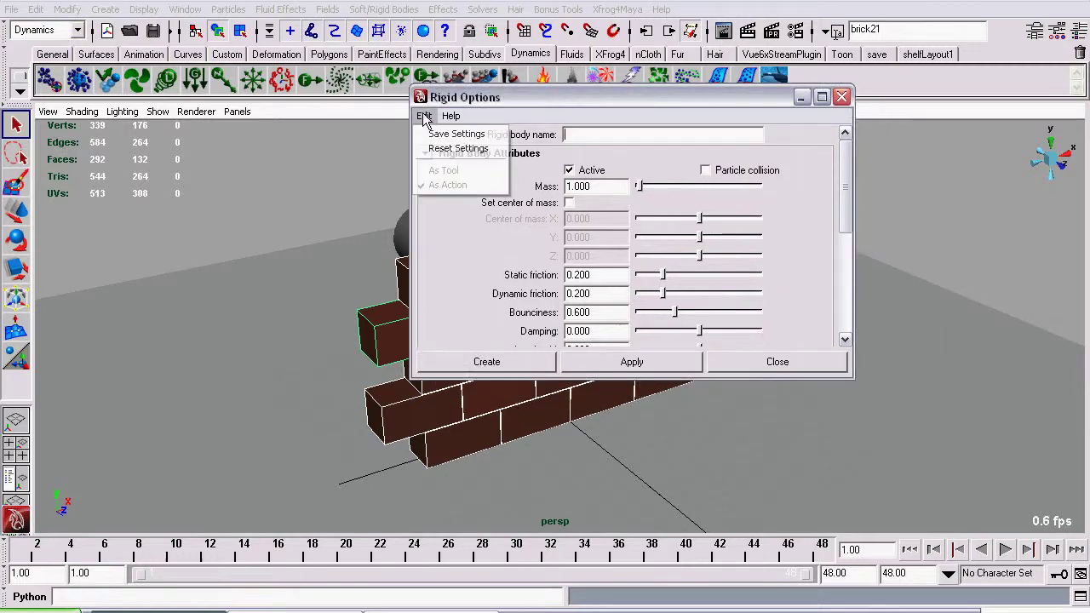
pyautogui.click(459, 150)
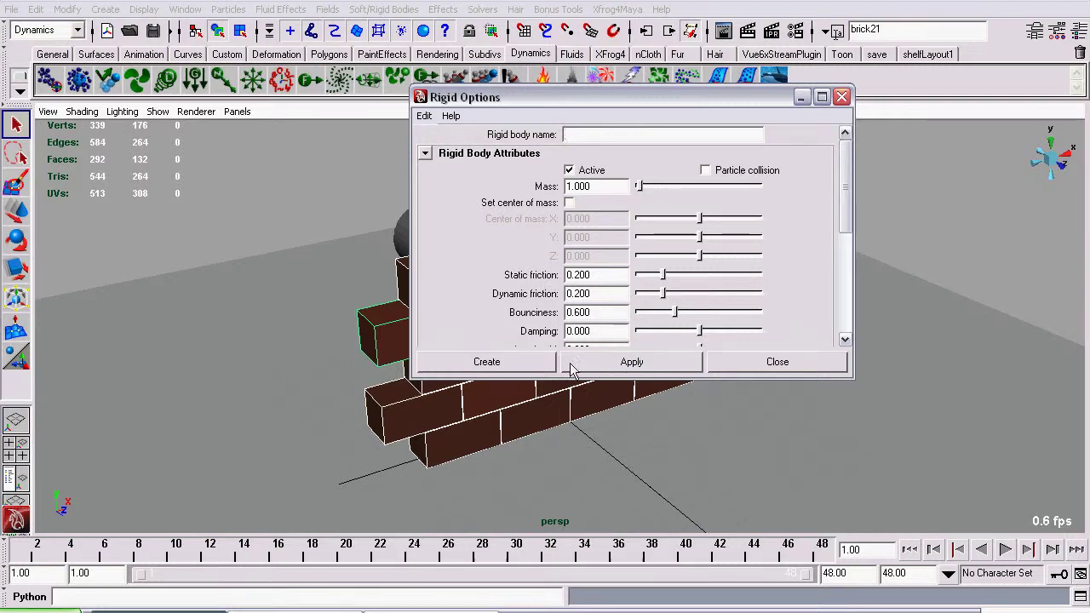
pyautogui.click(481, 362)
pyautogui.keyDown('alt'); pyautogui.moveTo(456, 366); pyautogui.dragTo(537, 423); pyautogui.keyUp('alt')
pyautogui.click(647, 434)
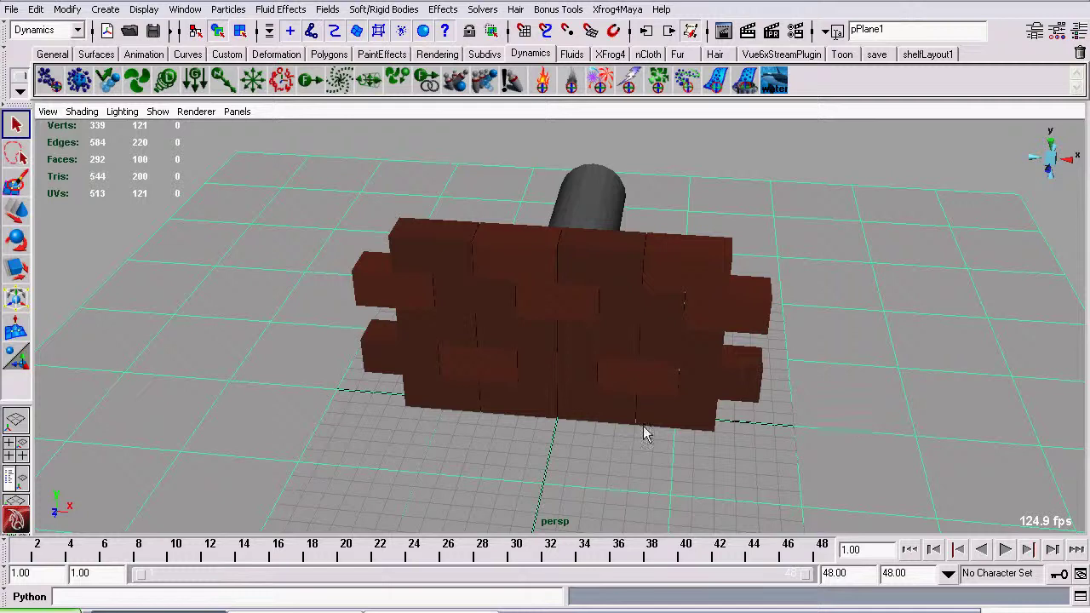
pyautogui.keyDown('alt'); pyautogui.moveTo(647, 433); pyautogui.dragTo(414, 311); pyautogui.keyUp('alt')
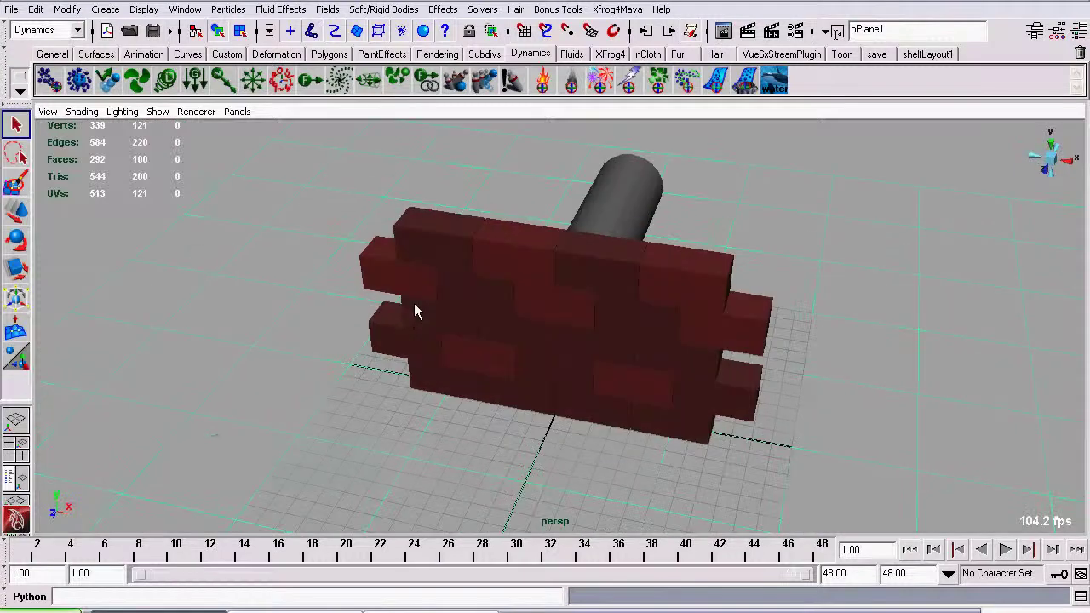
pyautogui.keyDown('alt'); pyautogui.moveTo(418, 315); pyautogui.dragTo(434, 296, button='middle'); pyautogui.keyUp('alt')
pyautogui.scroll(2, 549, 331)
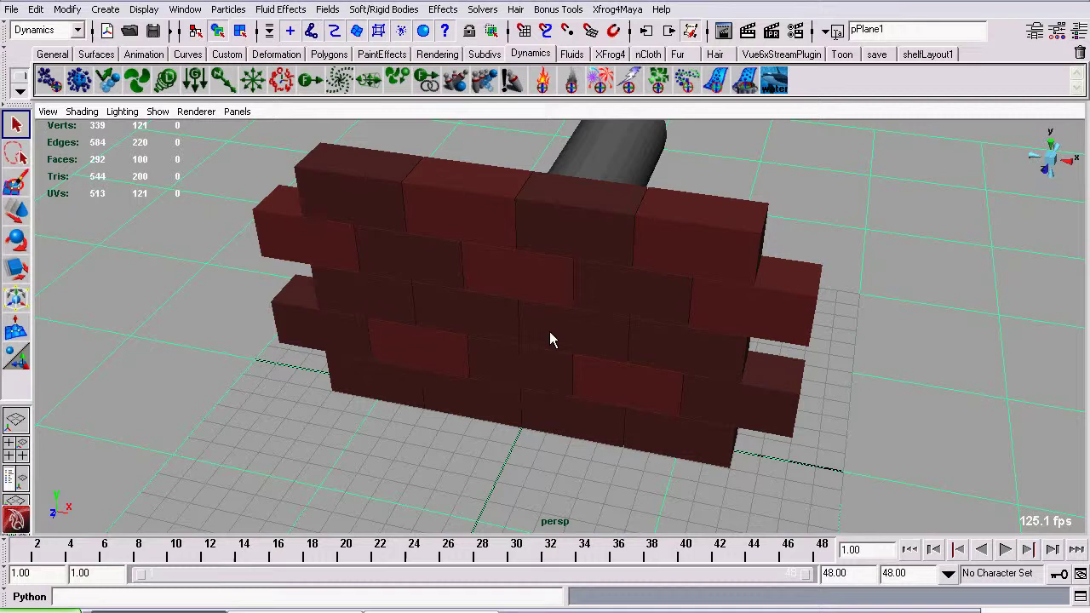
pyautogui.scroll(-3, 768, 373)
pyautogui.keyDown('alt'); pyautogui.moveTo(769, 372); pyautogui.dragTo(428, 299); pyautogui.keyUp('alt')
pyautogui.scroll(2, 434, 298)
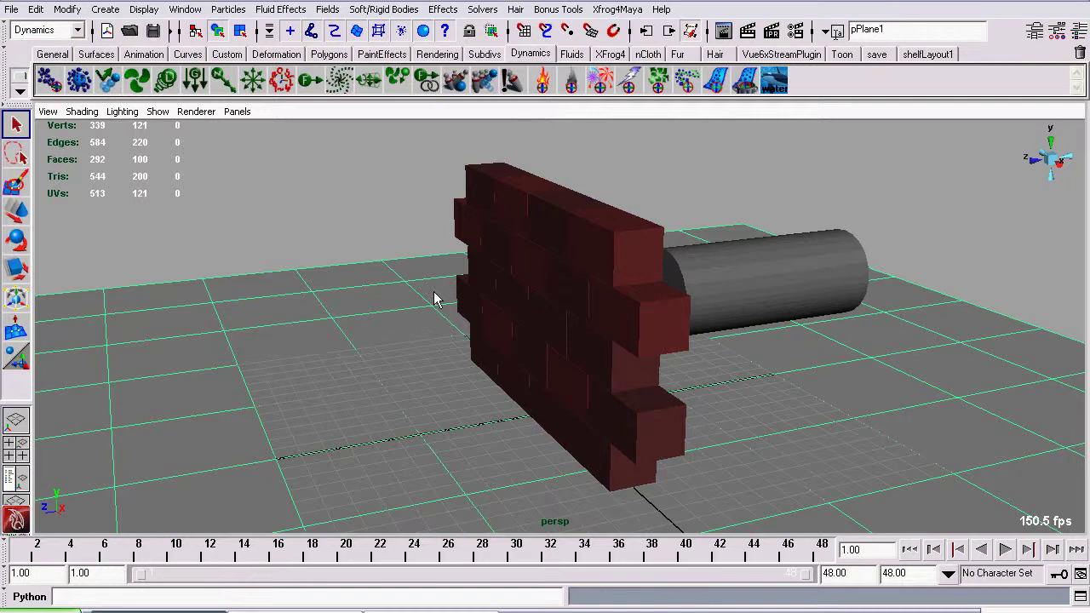
pyautogui.keyDown('alt'); pyautogui.moveTo(400, 346); pyautogui.dragTo(562, 367); pyautogui.keyUp('alt')
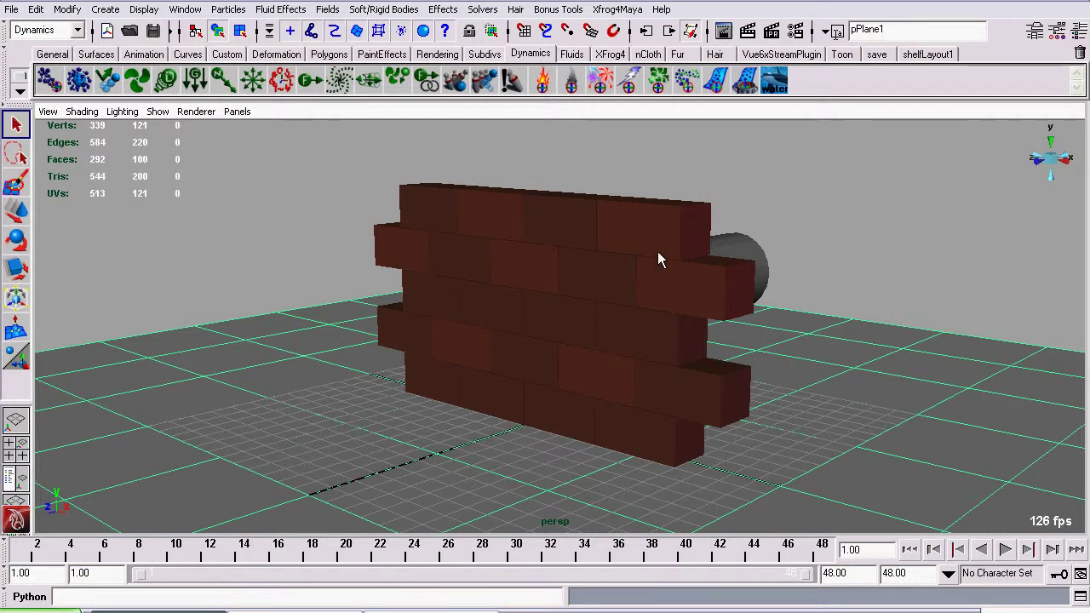
pyautogui.keyDown('alt'); pyautogui.moveTo(708, 170); pyautogui.dragTo(415, 83); pyautogui.keyUp('alt')
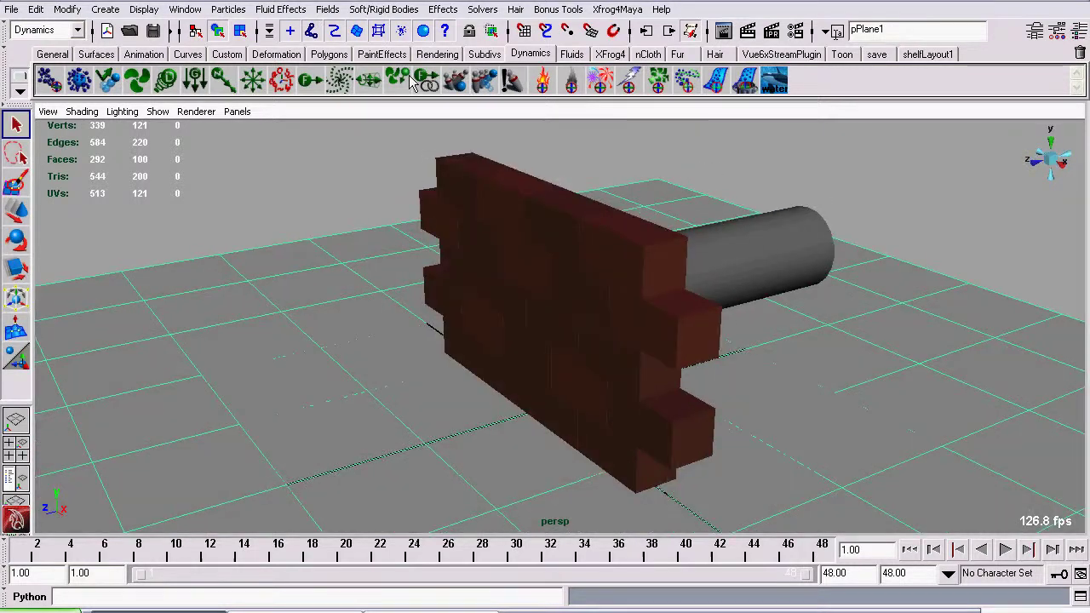
# Make the selected ground plane a passive rigid body using reset default settings.
pyautogui.click(393, 10)
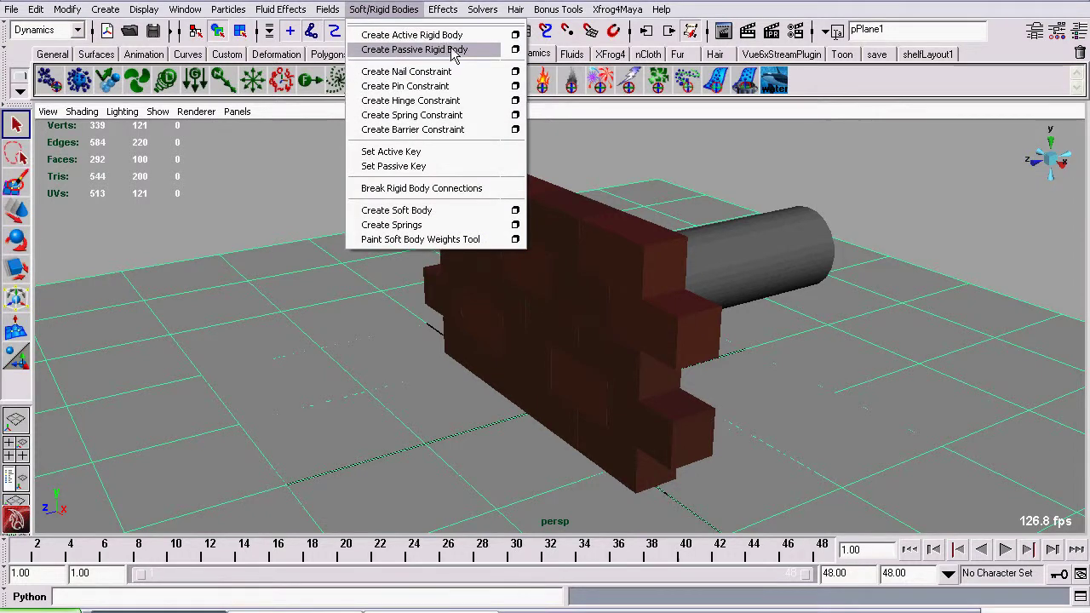
pyautogui.click(515, 50)
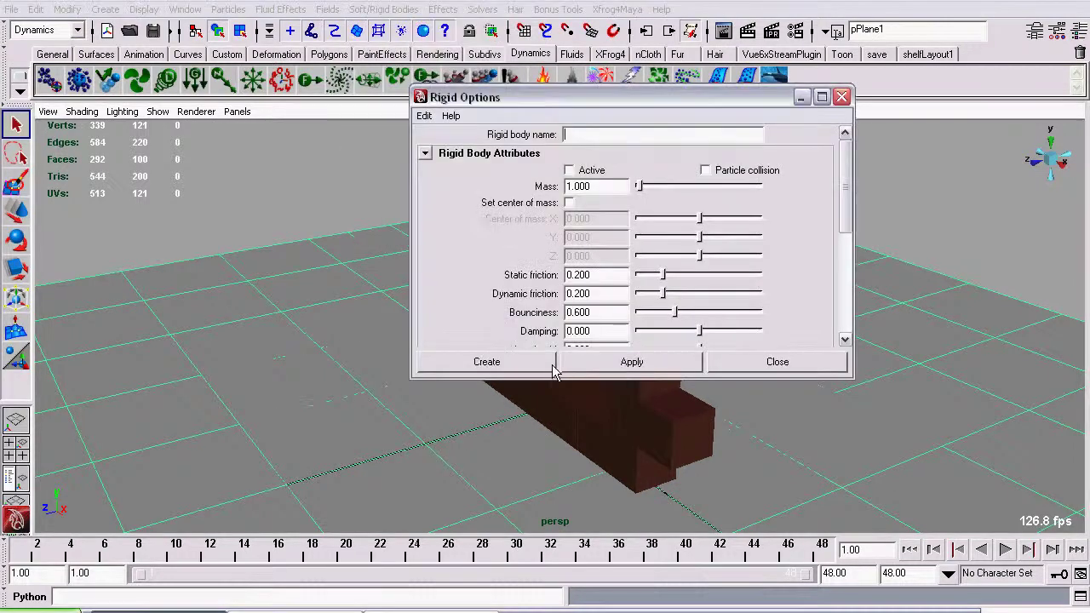
pyautogui.click(423, 116)
pyautogui.click(438, 148)
pyautogui.click(487, 362)
pyautogui.keyDown('alt'); pyautogui.moveTo(323, 316); pyautogui.dragTo(521, 303); pyautogui.keyUp('alt')
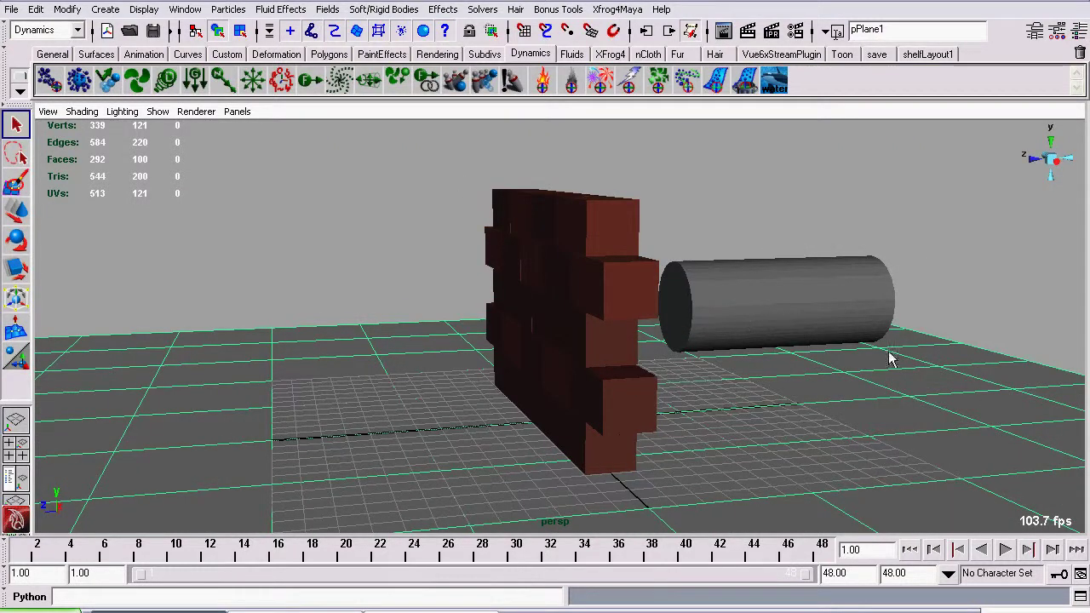
pyautogui.keyDown('alt'); pyautogui.moveTo(754, 364); pyautogui.dragTo(723, 375); pyautogui.keyUp('alt')
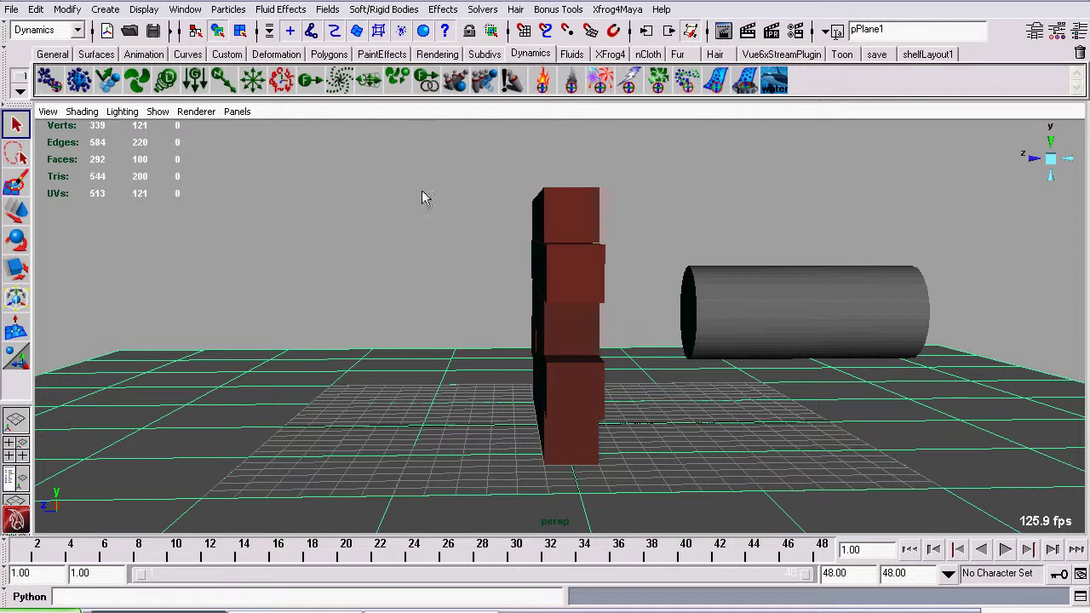
# Marquee-select and frame all the wall bricks, then add a Gravity field to them.
pyautogui.moveTo(450, 145); pyautogui.dragTo(648, 529)
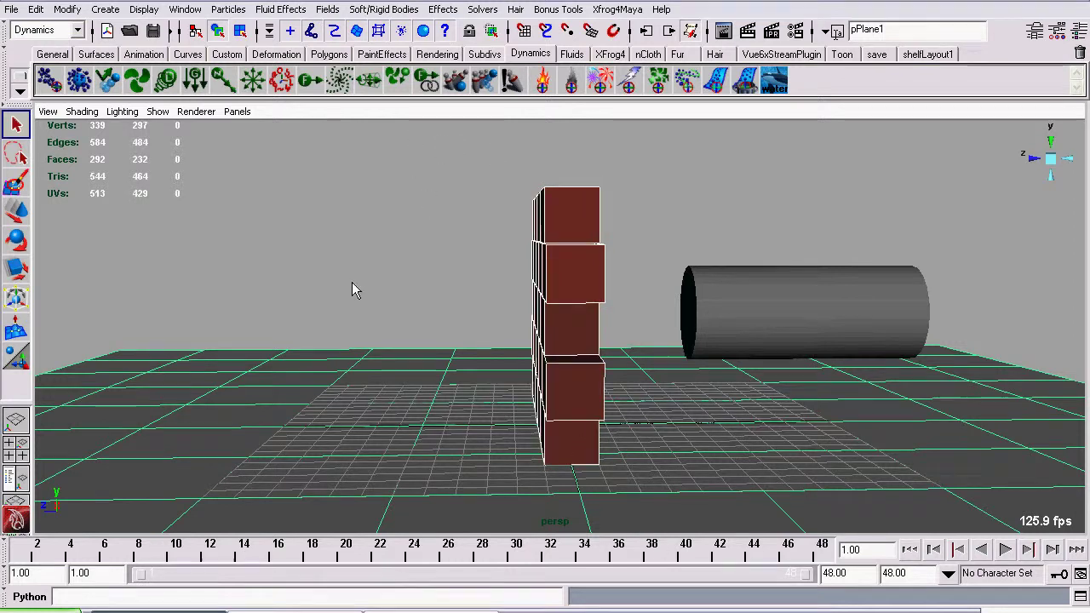
pyautogui.keyDown('alt'); pyautogui.moveTo(355, 290); pyautogui.dragTo(251, 355); pyautogui.keyUp('alt')
pyautogui.keyDown('alt'); pyautogui.moveTo(251, 355); pyautogui.dragTo(253, 299, button='right'); pyautogui.keyUp('alt')
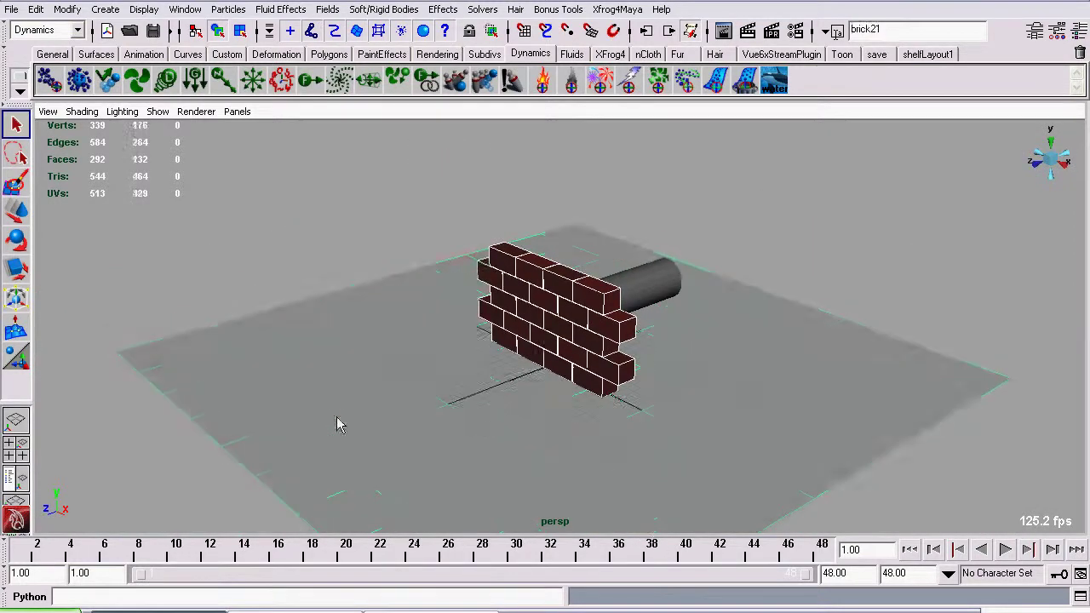
pyautogui.press('f')
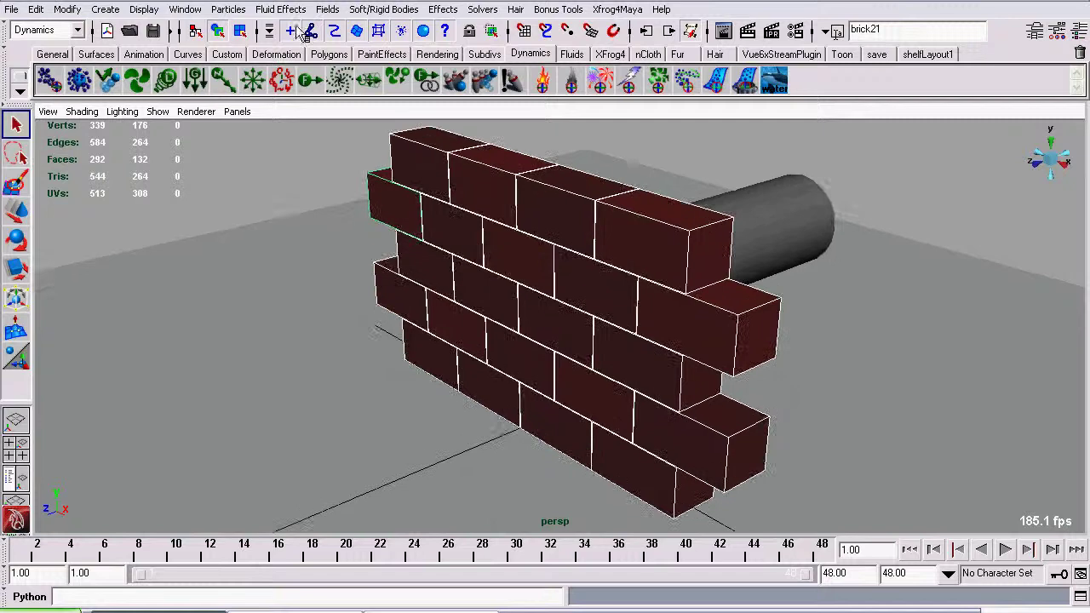
pyautogui.click(327, 10)
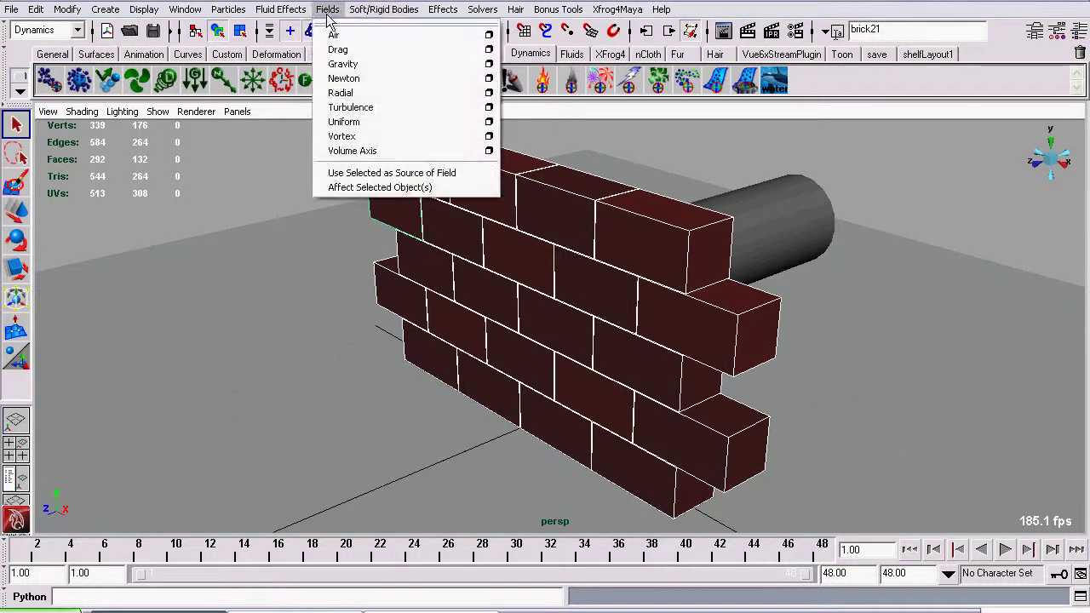
pyautogui.click(388, 63)
pyautogui.keyDown('alt'); pyautogui.moveTo(508, 372); pyautogui.dragTo(162, 328); pyautogui.keyUp('alt')
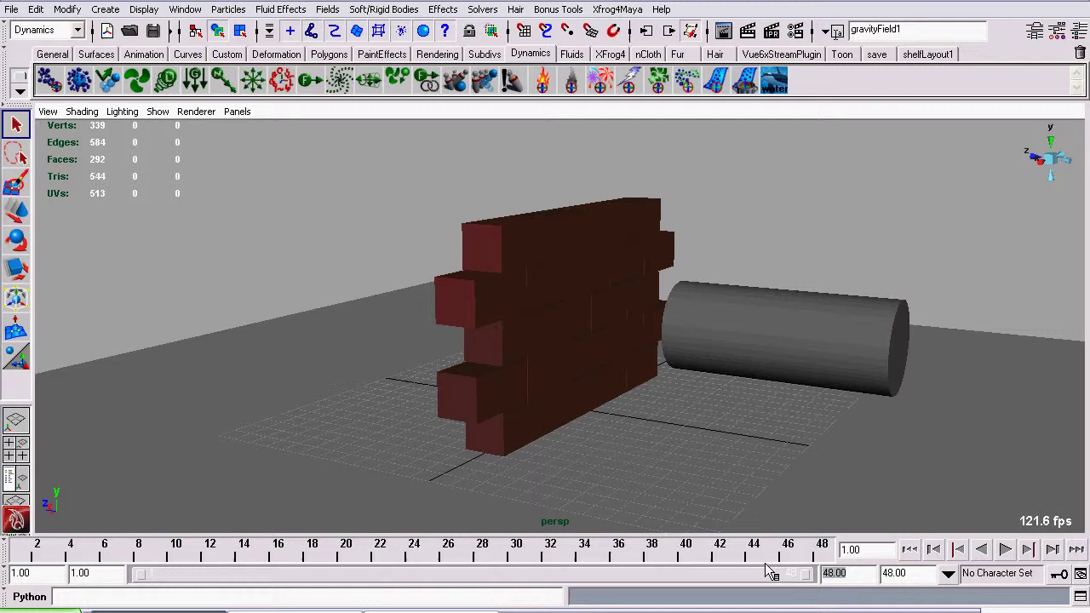
# Change the playback end time from 3000 to 300.
pyautogui.write('30')
pyautogui.write('0.0')
pyautogui.press('BackSpace')
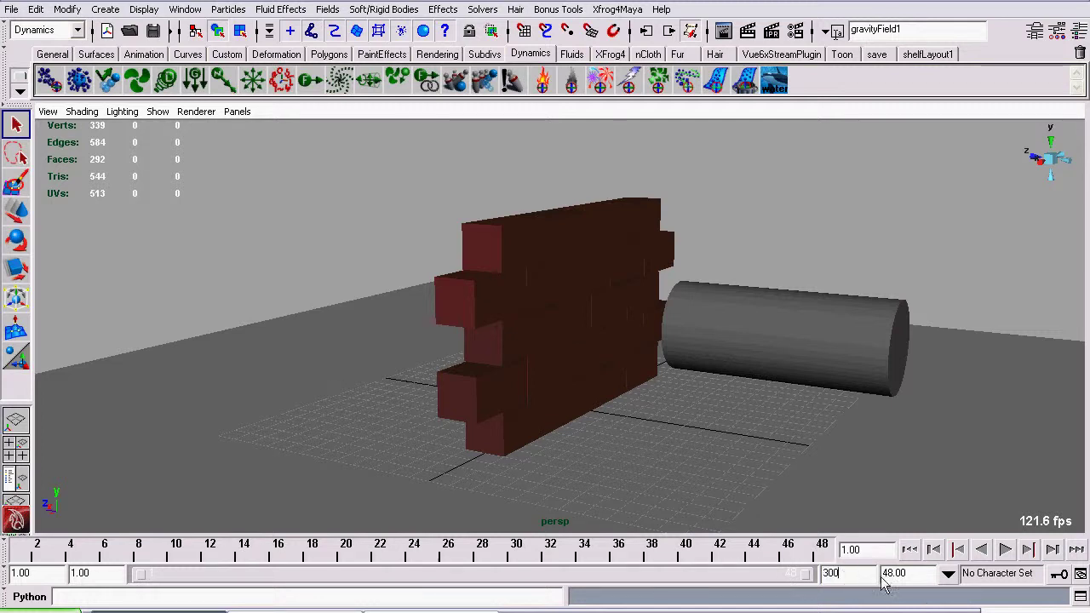
pyautogui.press('Return')
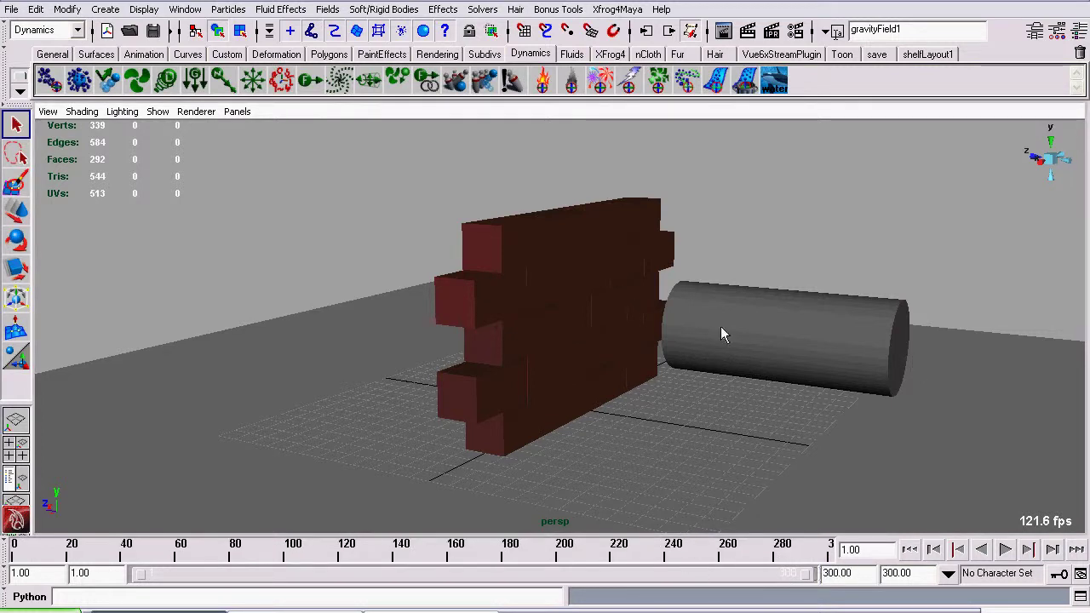
pyautogui.keyDown('alt'); pyautogui.moveTo(721, 334); pyautogui.dragTo(654, 369); pyautogui.keyUp('alt')
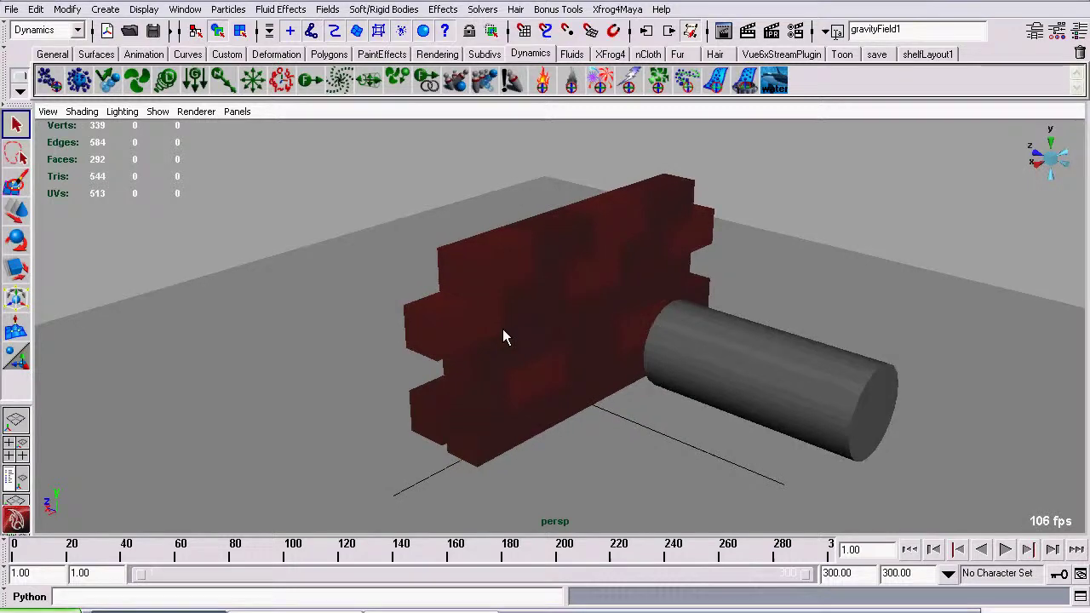
pyautogui.keyDown('alt'); pyautogui.moveTo(503, 332); pyautogui.dragTo(531, 237); pyautogui.keyUp('alt')
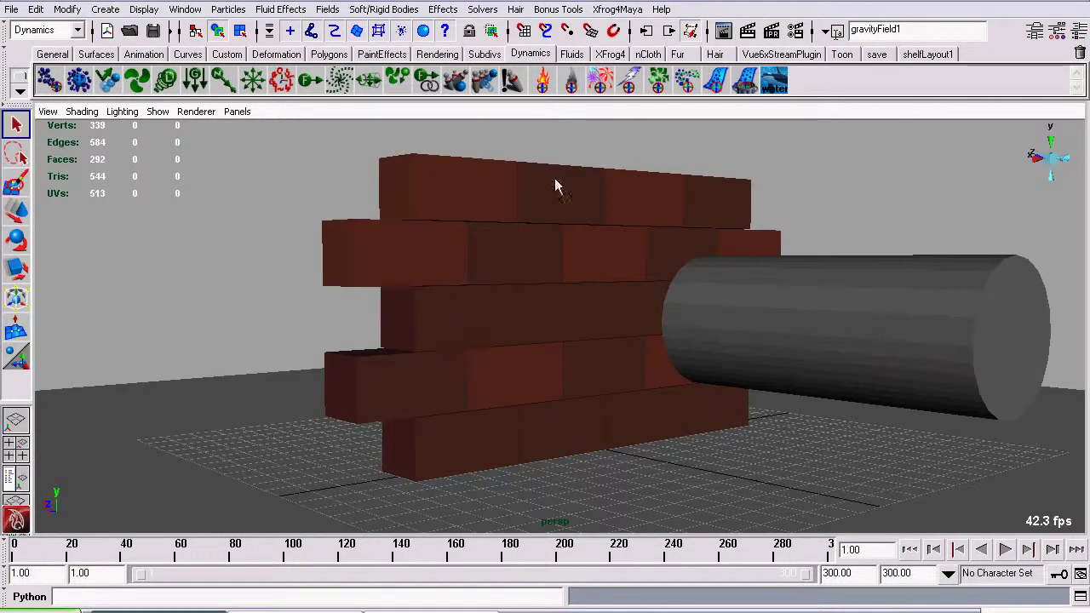
# Test-play the brick simulation, stopping at frame 33 with the wall still standing.
pyautogui.click(1005, 550)
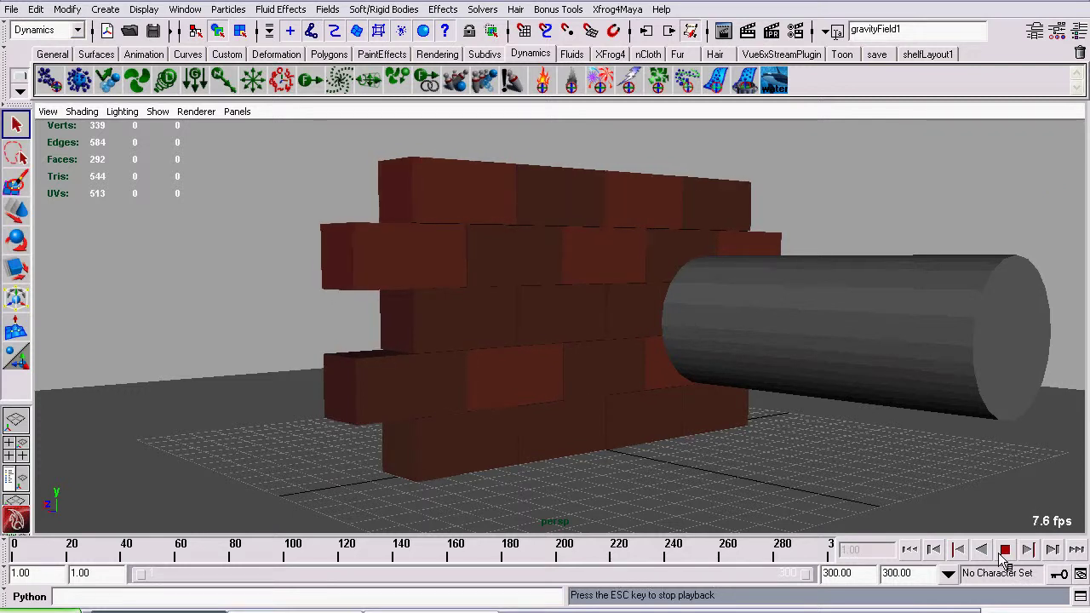
pyautogui.click(1005, 550)
pyautogui.keyDown('alt'); pyautogui.moveTo(937, 511); pyautogui.dragTo(890, 401); pyautogui.keyUp('alt')
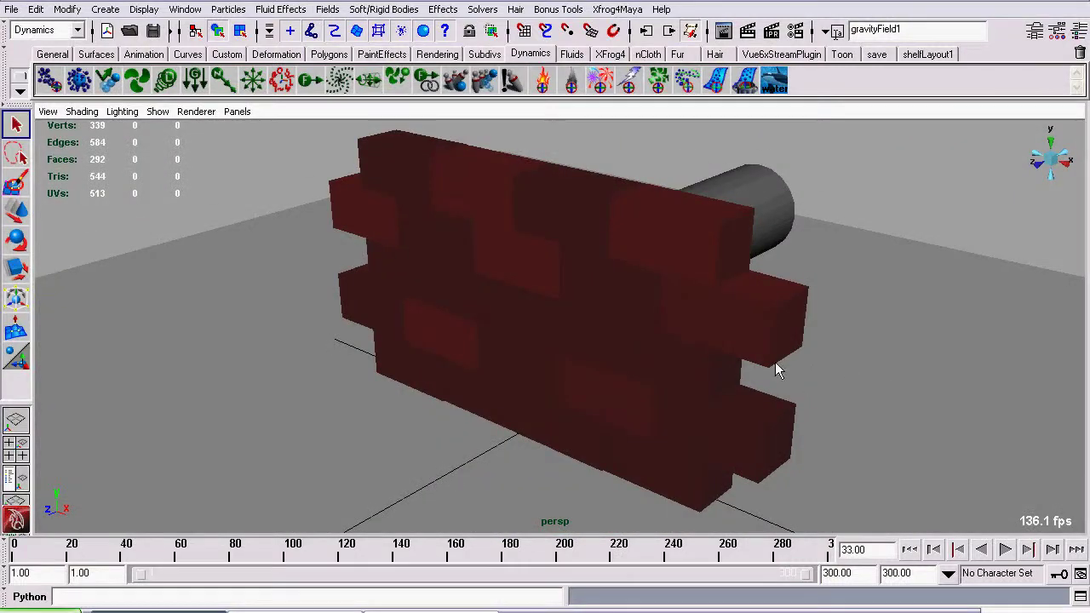
pyautogui.keyDown('alt'); pyautogui.moveTo(571, 455); pyautogui.dragTo(769, 372); pyautogui.keyUp('alt')
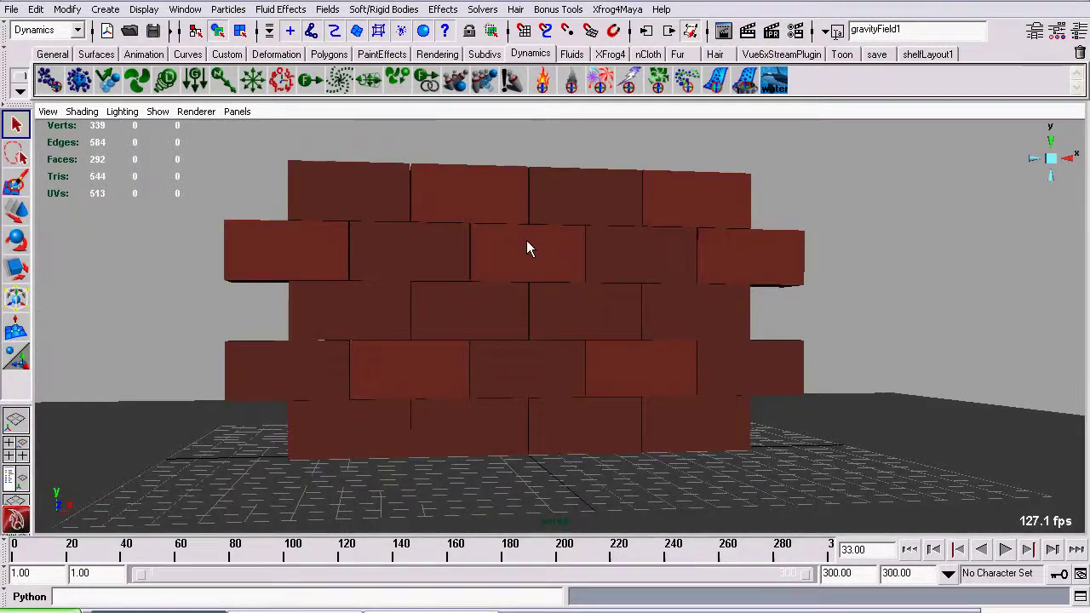
pyautogui.keyDown('alt'); pyautogui.moveTo(571, 265); pyautogui.dragTo(306, 380); pyautogui.keyUp('alt')
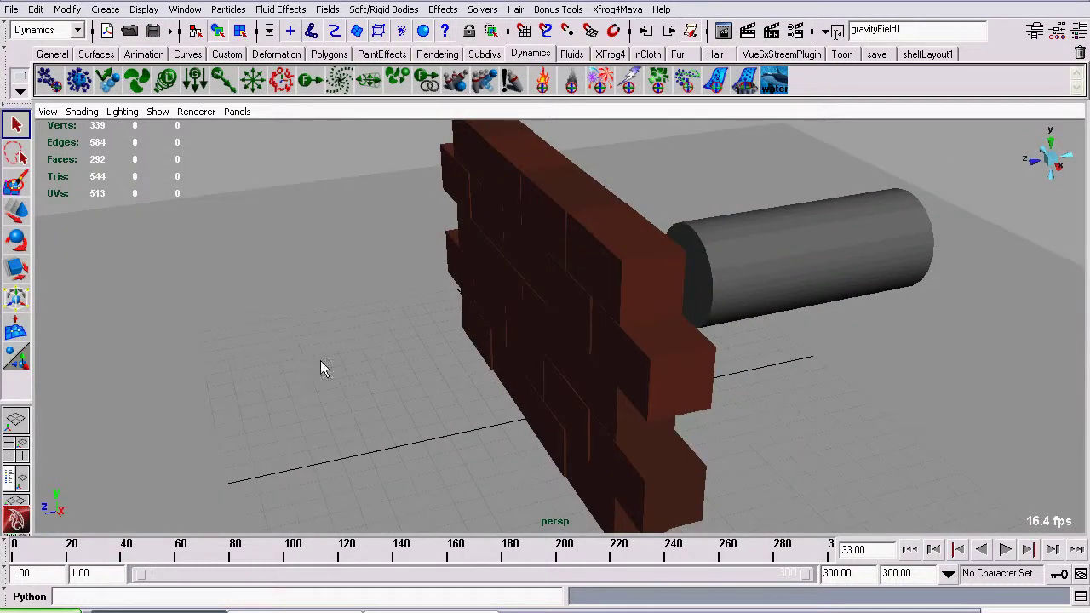
pyautogui.keyDown('alt'); pyautogui.moveTo(521, 402); pyautogui.dragTo(499, 382, button='right'); pyautogui.keyUp('alt')
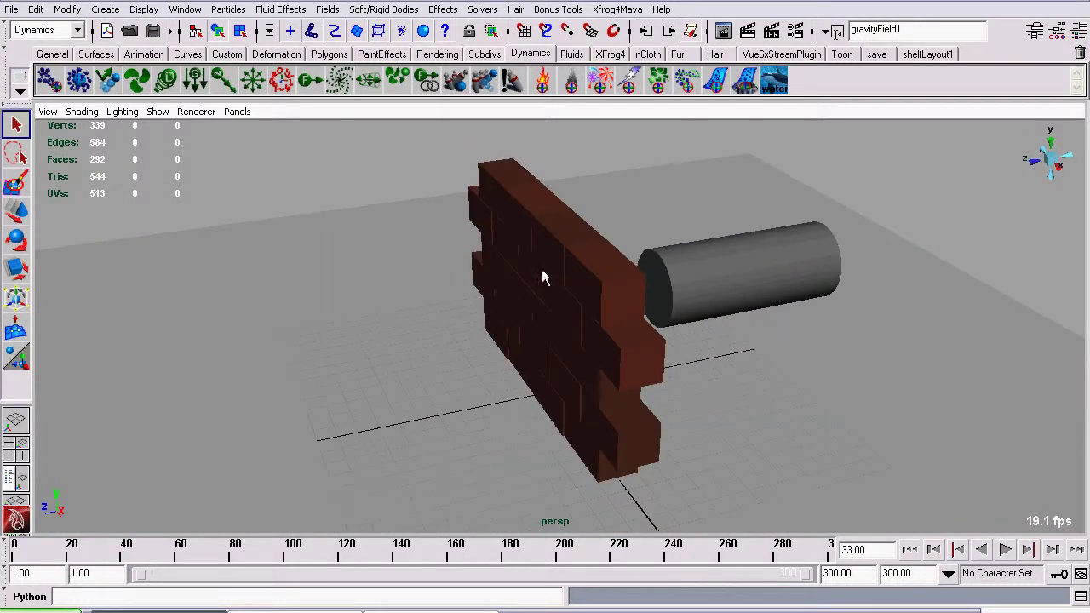
# Select all the bricks and store their current positions via Initial State > Set for Selected.
pyautogui.click(482, 10)
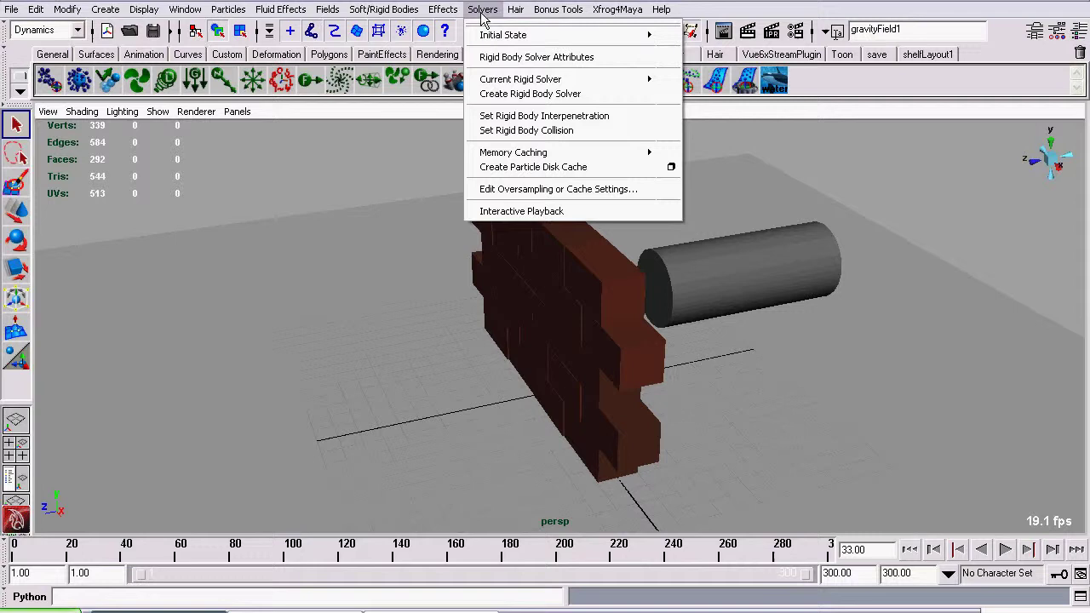
pyautogui.moveTo(491, 38)
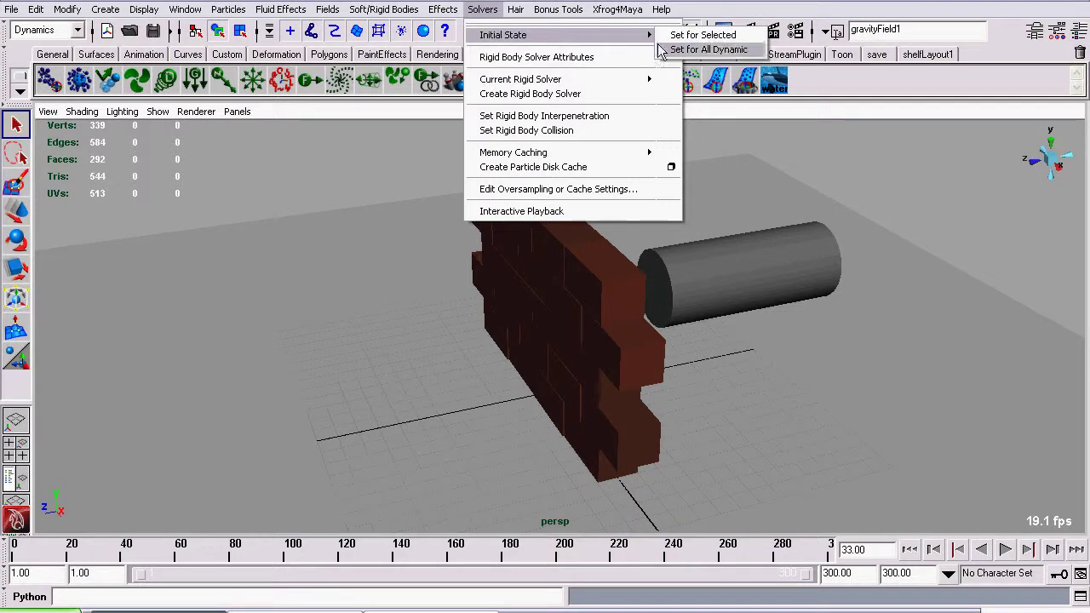
pyautogui.click(698, 35)
pyautogui.keyDown('alt'); pyautogui.moveTo(647, 256); pyautogui.dragTo(466, 160); pyautogui.keyUp('alt')
pyautogui.moveTo(594, 457); pyautogui.dragTo(502, 179)
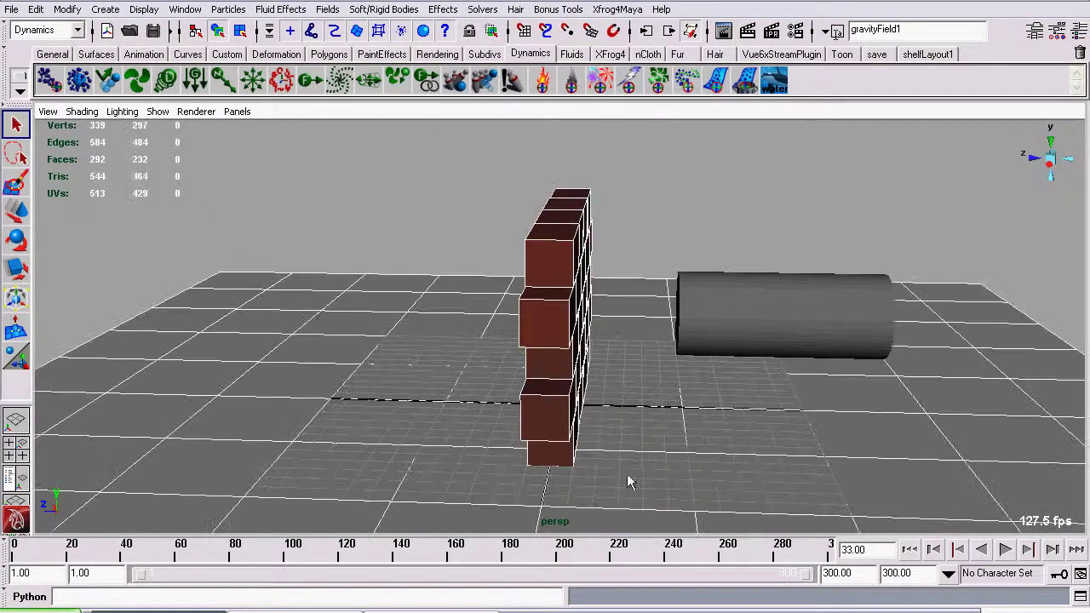
pyautogui.keyDown('shift'); pyautogui.click(293, 292); pyautogui.keyUp('shift')
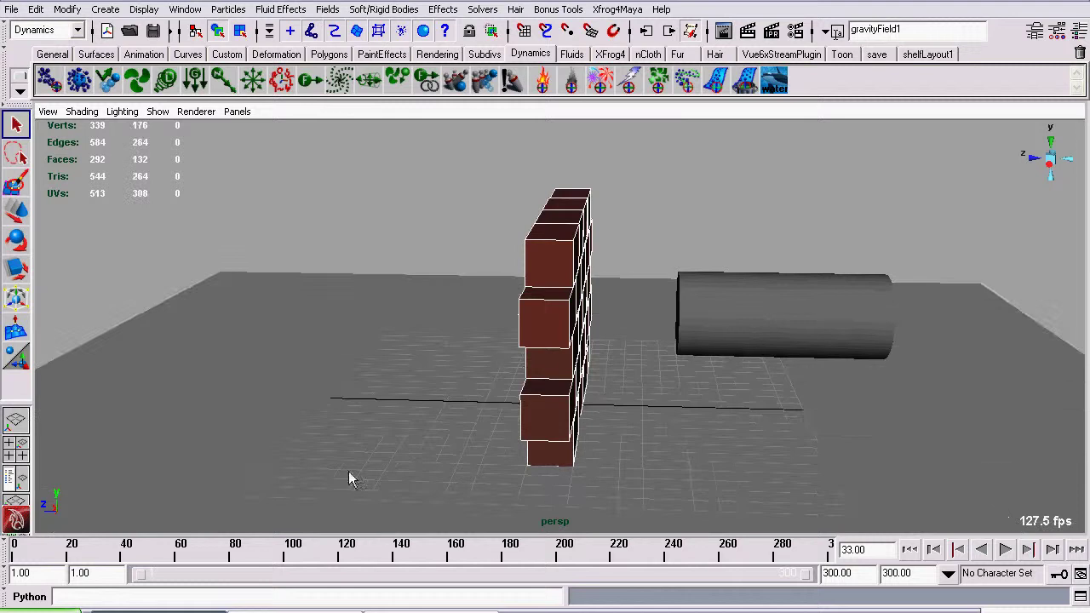
pyautogui.click(487, 10)
pyautogui.moveTo(613, 35)
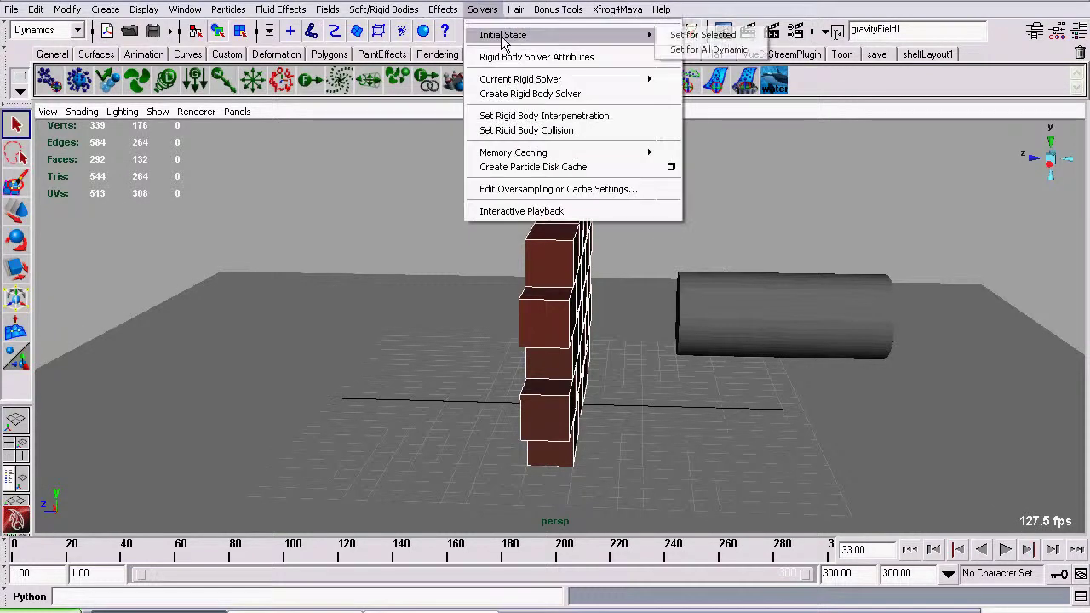
pyautogui.click(703, 35)
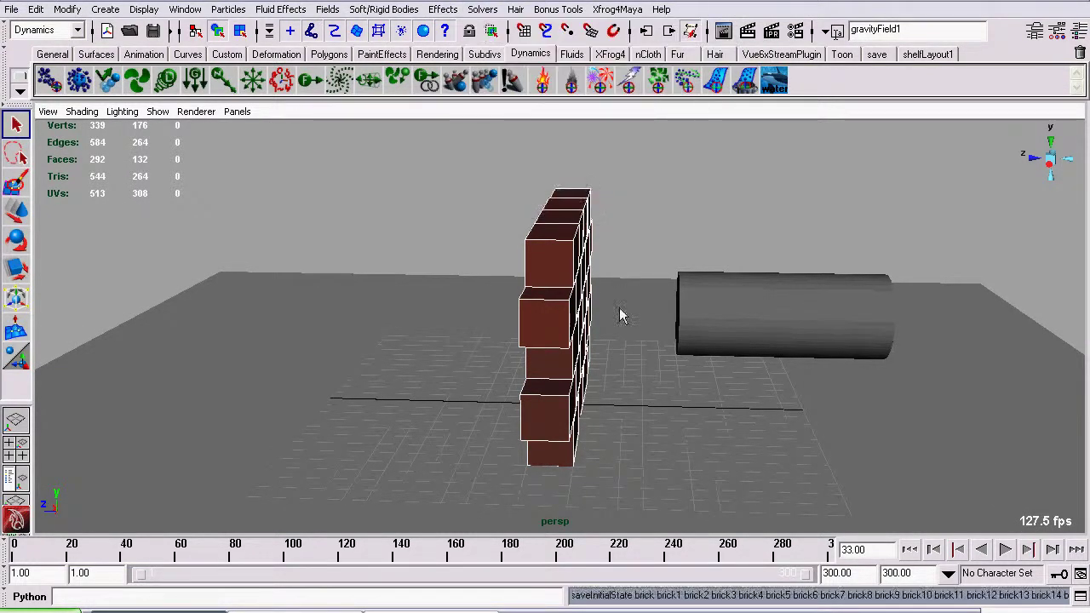
# Rewind to frame 1, deselect the bricks, and replay the simulation.
pyautogui.keyDown('alt'); pyautogui.moveTo(621, 312); pyautogui.dragTo(851, 494); pyautogui.keyUp('alt')
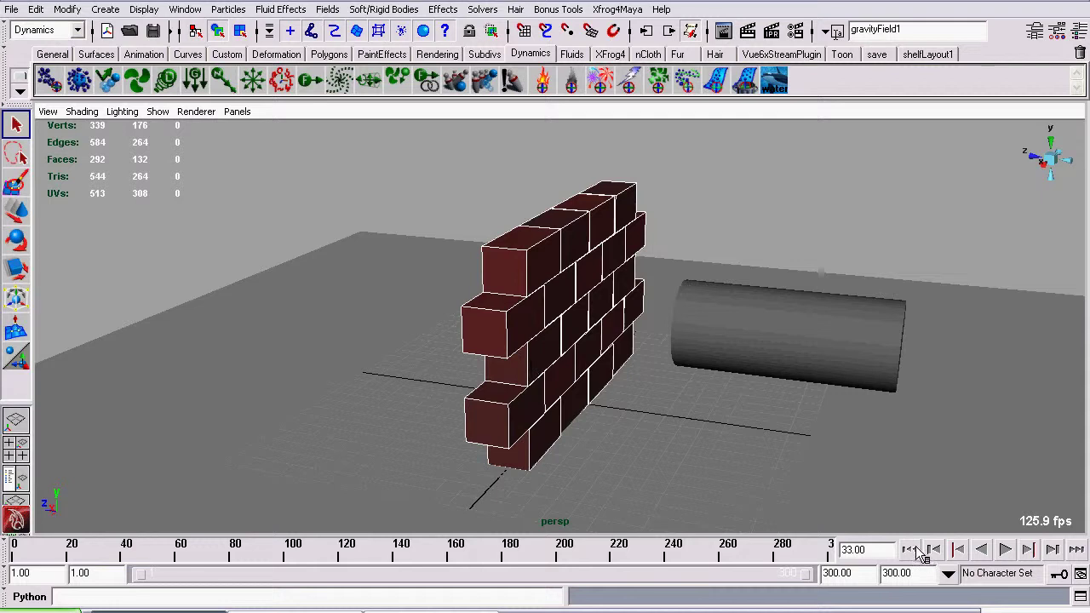
pyautogui.click(909, 550)
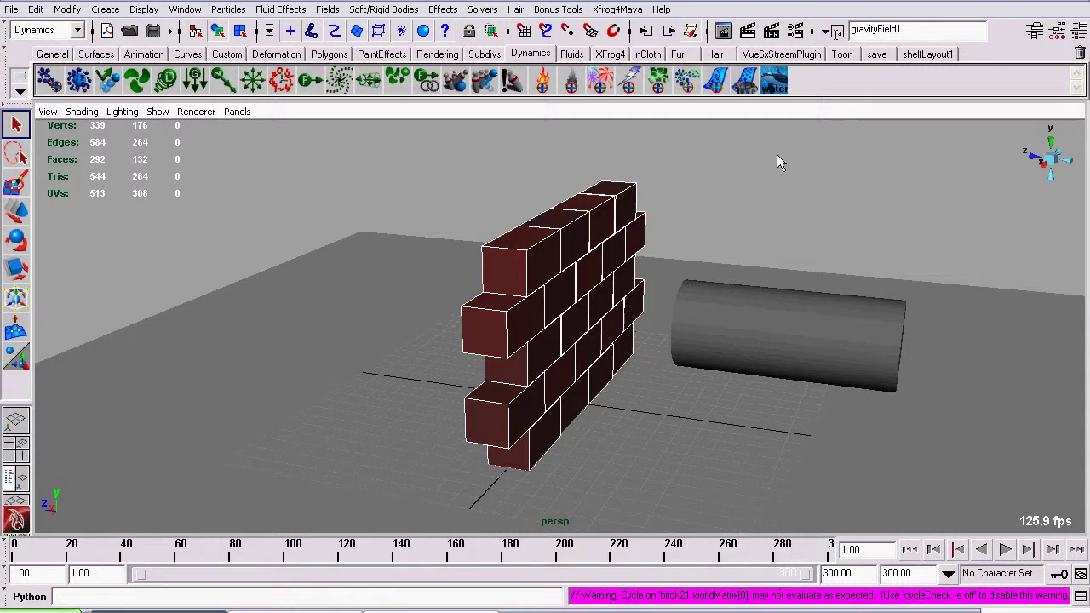
pyautogui.click(718, 165)
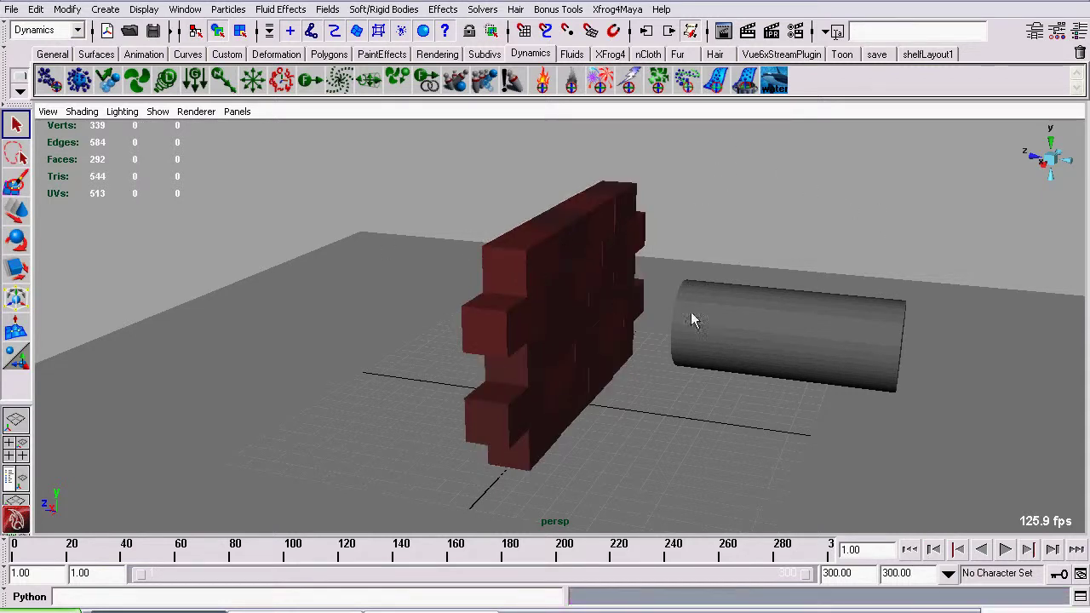
pyautogui.scroll(2, 690, 311)
pyautogui.click(1004, 550)
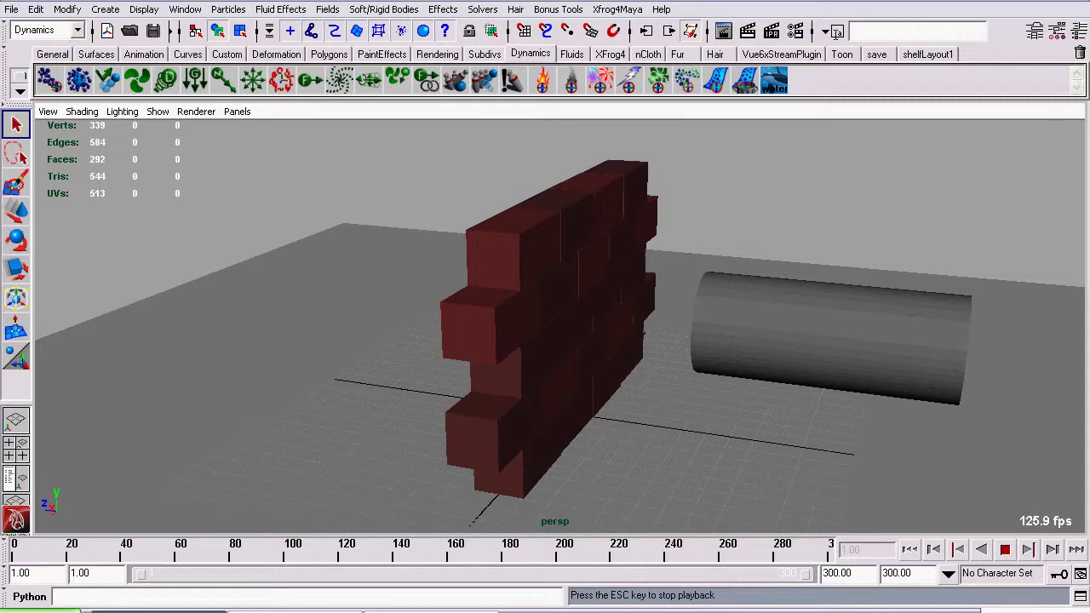
# Stop playback and rewind the animation to frame 1.
pyautogui.click(1004, 550)
pyautogui.click(909, 549)
pyautogui.keyDown('alt'); pyautogui.moveTo(459, 311); pyautogui.dragTo(560, 277); pyautogui.keyUp('alt')
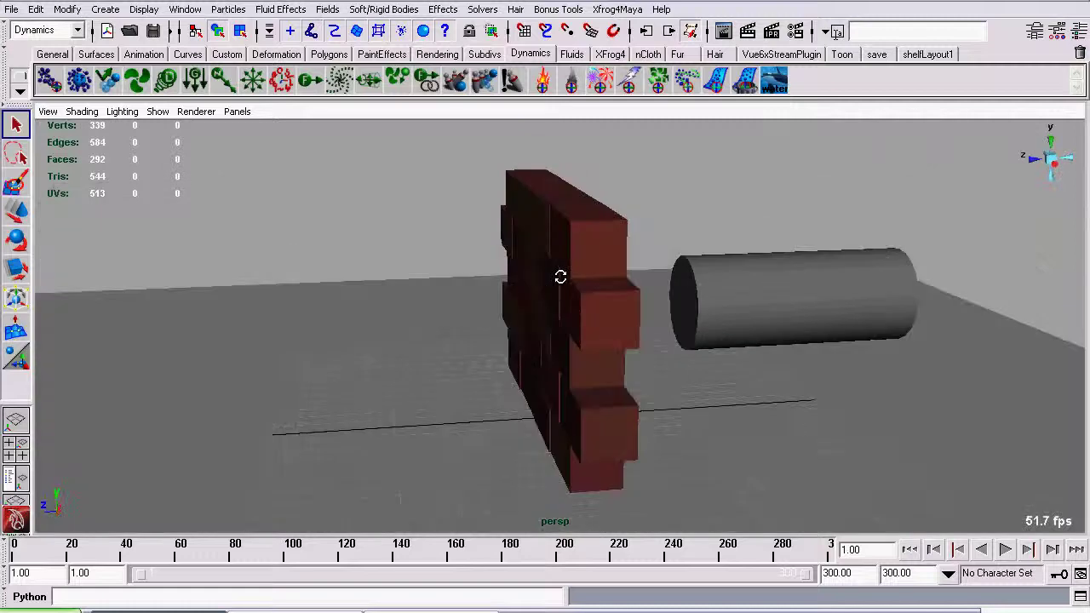
# Select the cylinder pCylinder1 and make it a passive rigid body.
pyautogui.click(793, 311)
pyautogui.press('w')
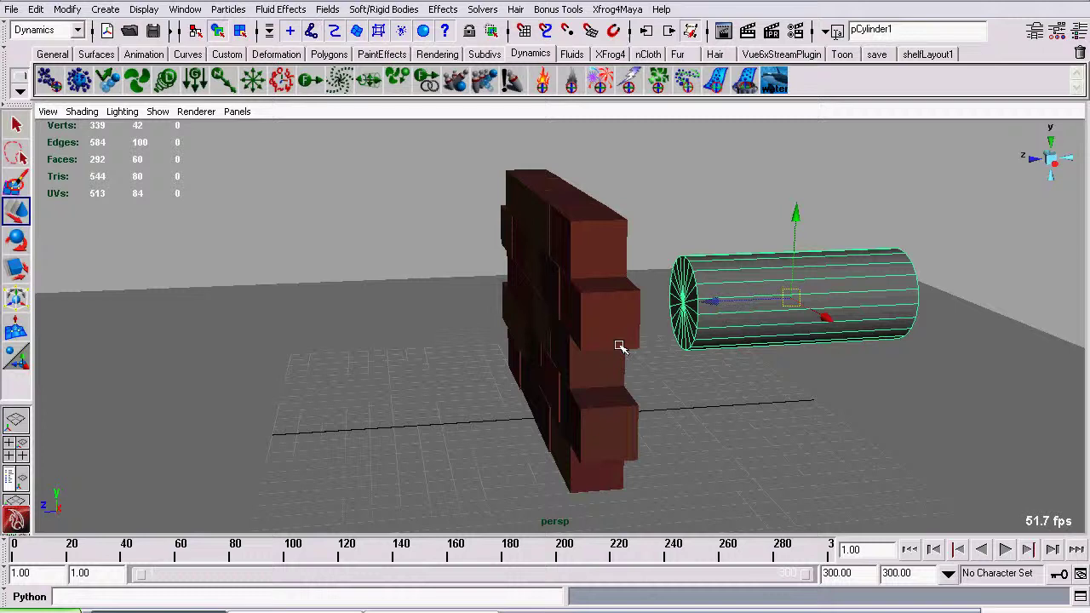
pyautogui.keyDown('alt'); pyautogui.moveTo(618, 393); pyautogui.dragTo(663, 397); pyautogui.keyUp('alt')
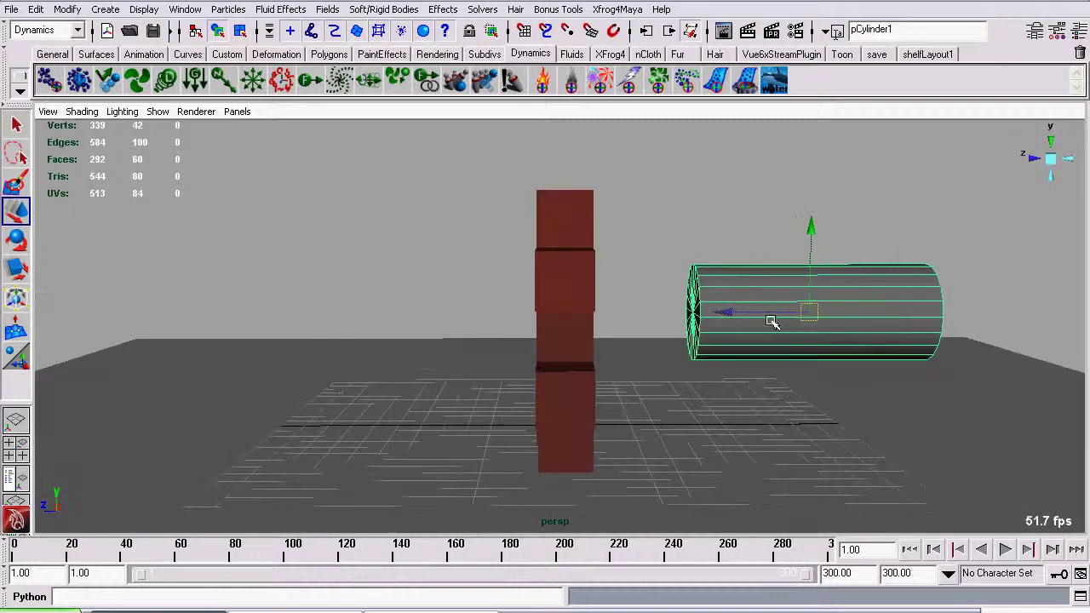
pyautogui.click(384, 9)
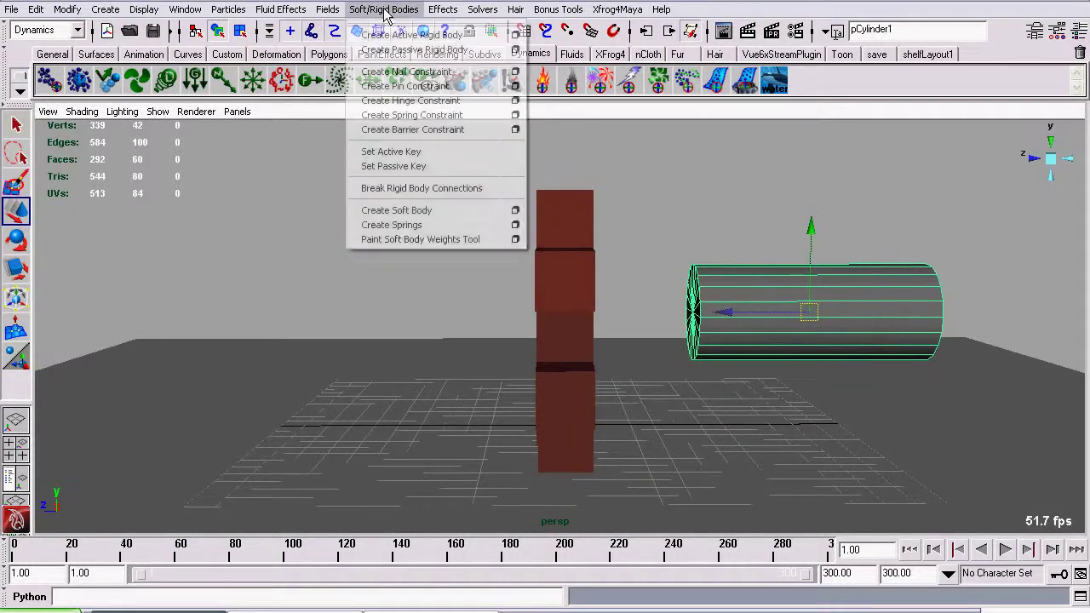
pyautogui.click(409, 49)
pyautogui.keyDown('alt'); pyautogui.moveTo(656, 280); pyautogui.dragTo(493, 346); pyautogui.keyUp('alt')
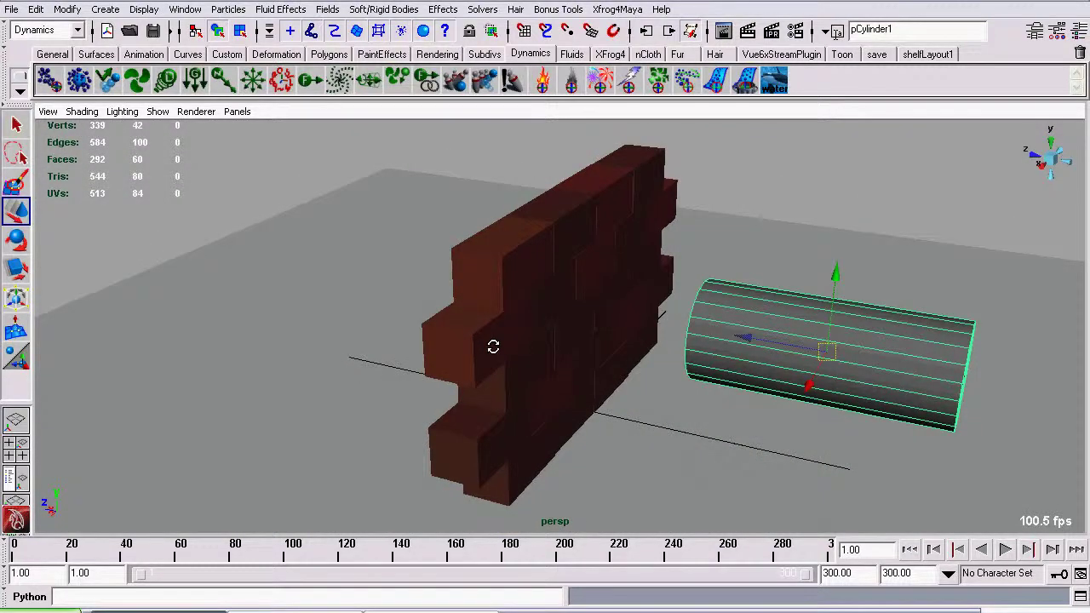
pyautogui.keyDown('alt'); pyautogui.moveTo(572, 375); pyautogui.dragTo(611, 365); pyautogui.keyUp('alt')
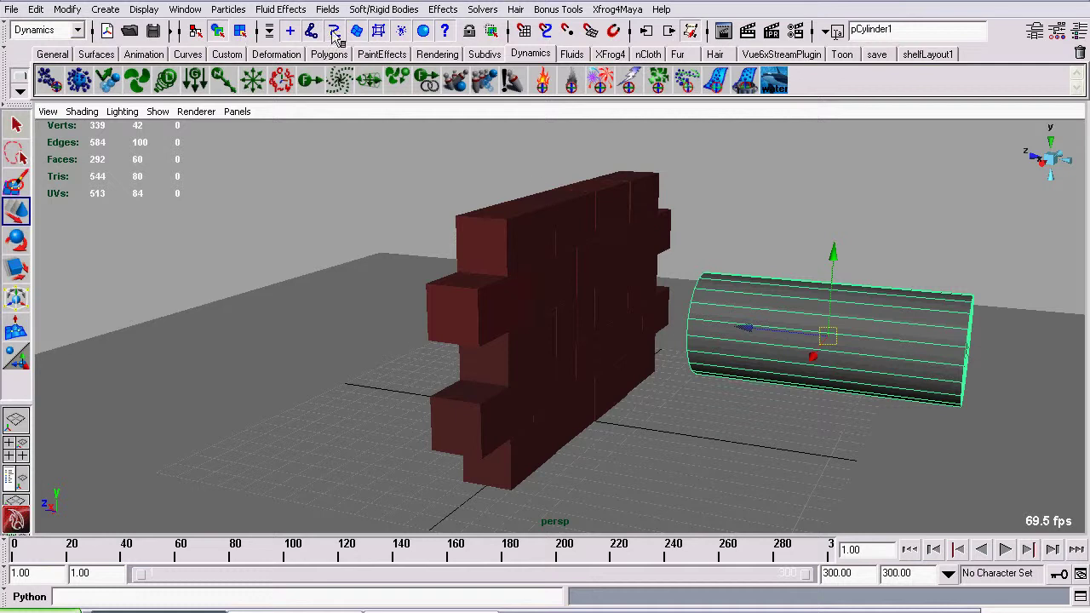
# Set a passive key on the cylinder and test-play the simulation.
pyautogui.click(383, 10)
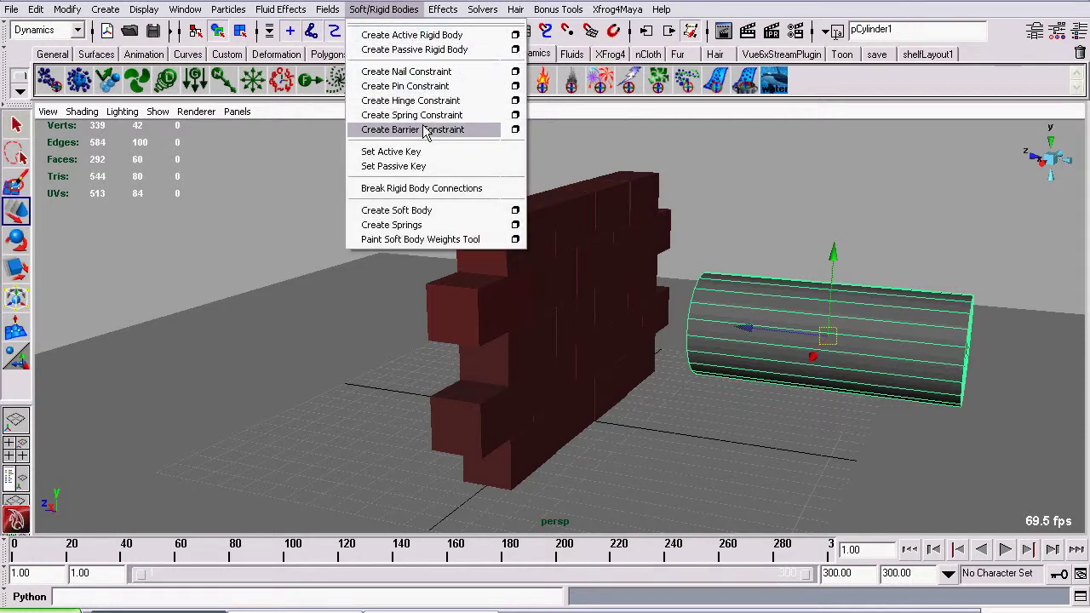
pyautogui.click(439, 167)
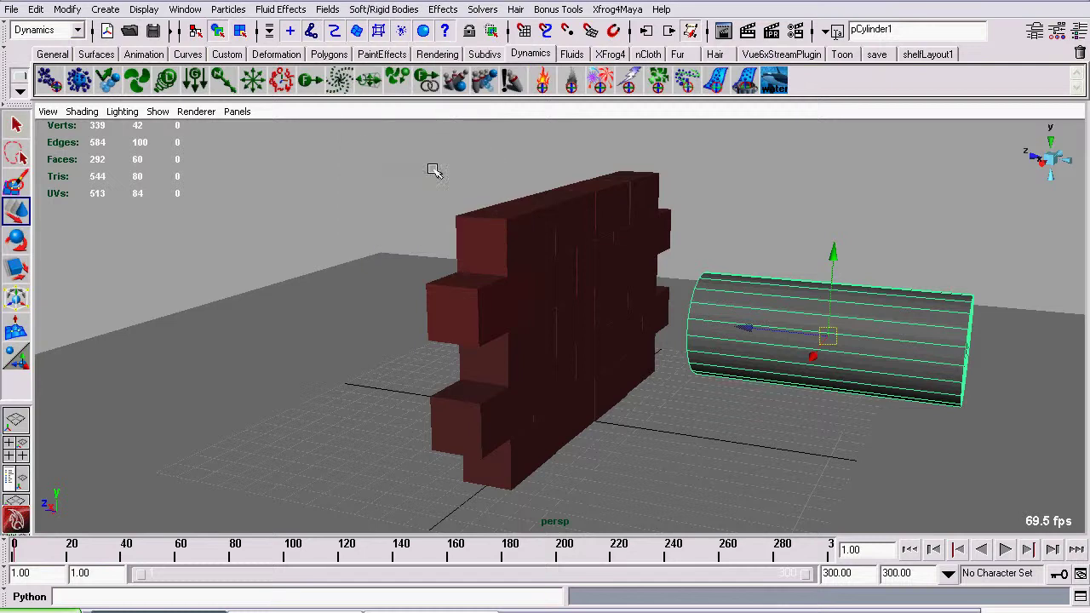
pyautogui.keyDown('alt'); pyautogui.moveTo(330, 242); pyautogui.dragTo(434, 209); pyautogui.keyUp('alt')
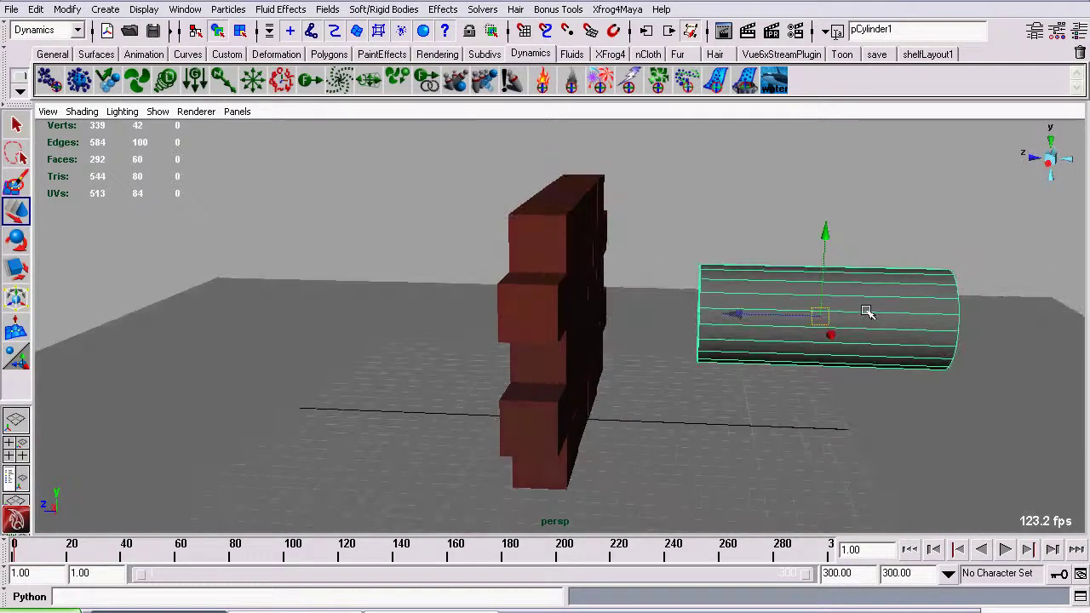
pyautogui.click(1005, 550)
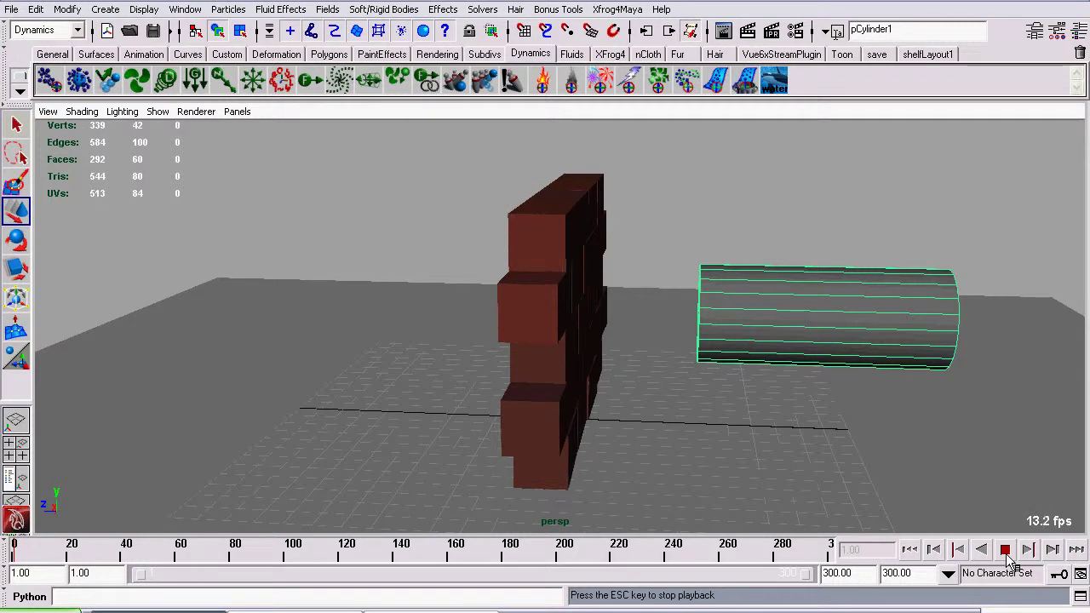
pyautogui.click(1004, 550)
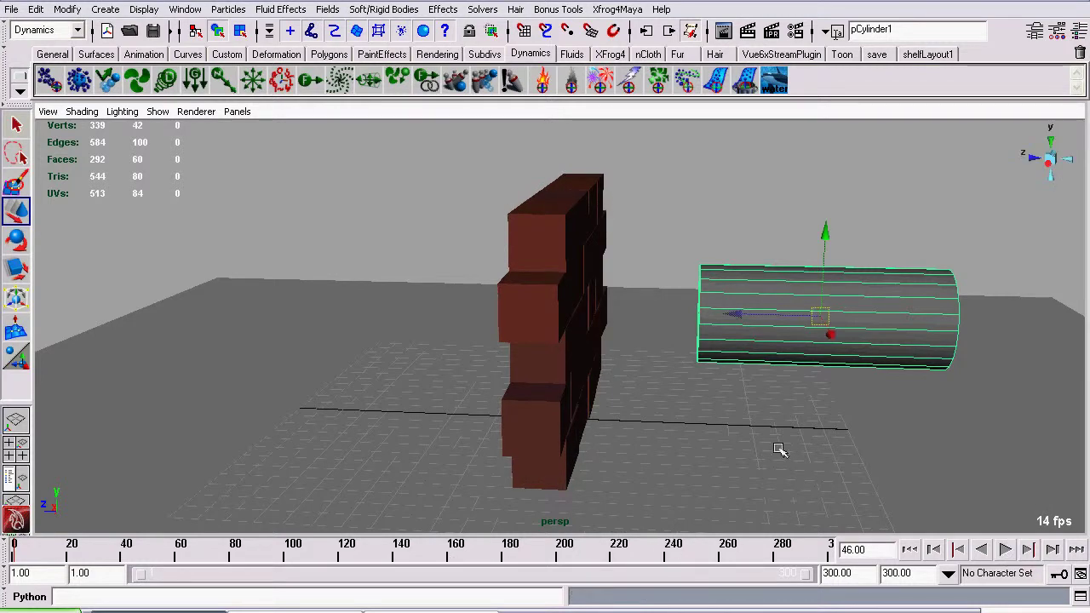
# Move the cylinder to the wall's far side and set a passive key at frame 46.
pyautogui.scroll(-4, 591, 366)
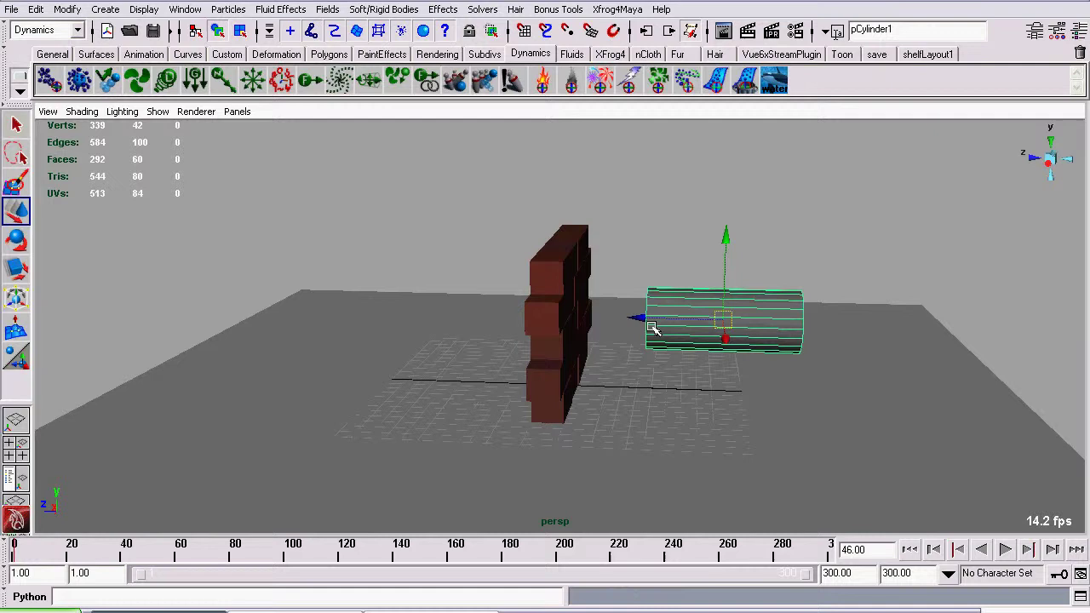
pyautogui.moveTo(647, 326); pyautogui.dragTo(206, 308)
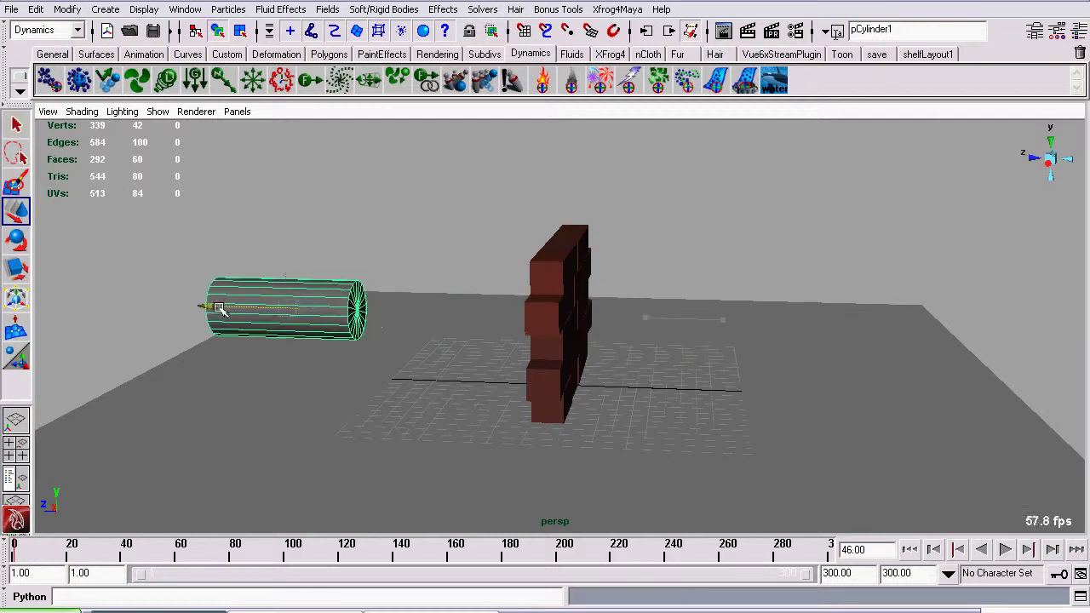
pyautogui.keyDown('alt'); pyautogui.moveTo(364, 267); pyautogui.dragTo(698, 400); pyautogui.keyUp('alt')
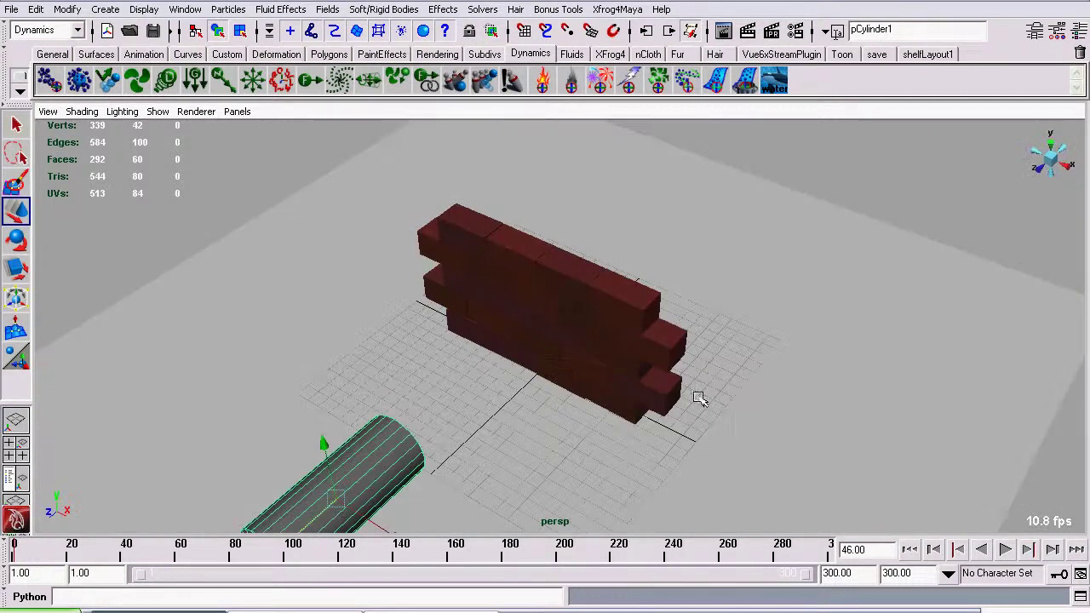
pyautogui.keyDown('alt'); pyautogui.moveTo(540, 322); pyautogui.dragTo(568, 250); pyautogui.keyUp('alt')
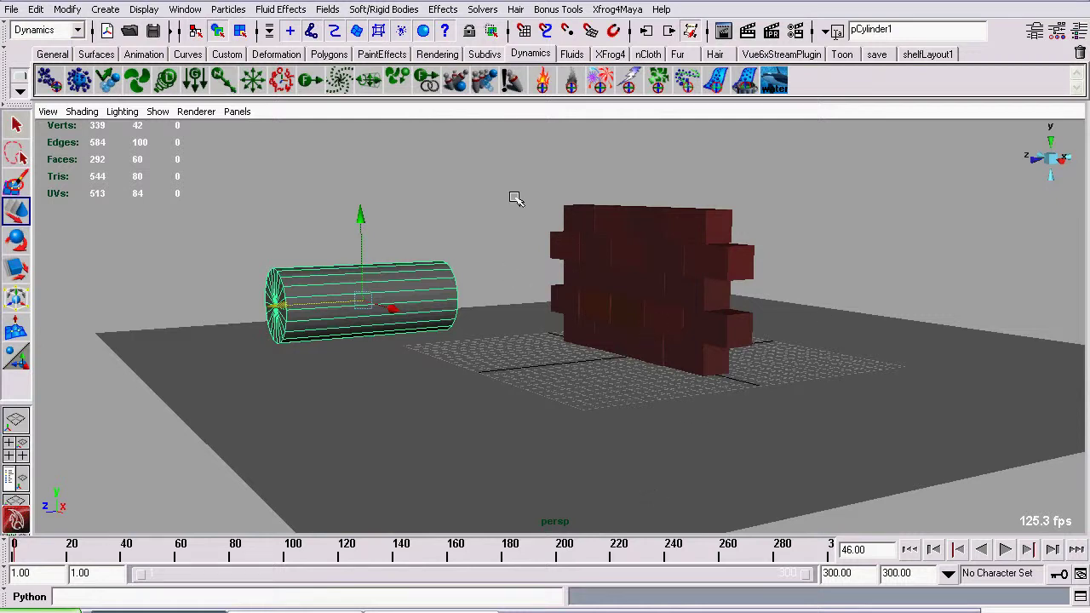
pyautogui.click(388, 9)
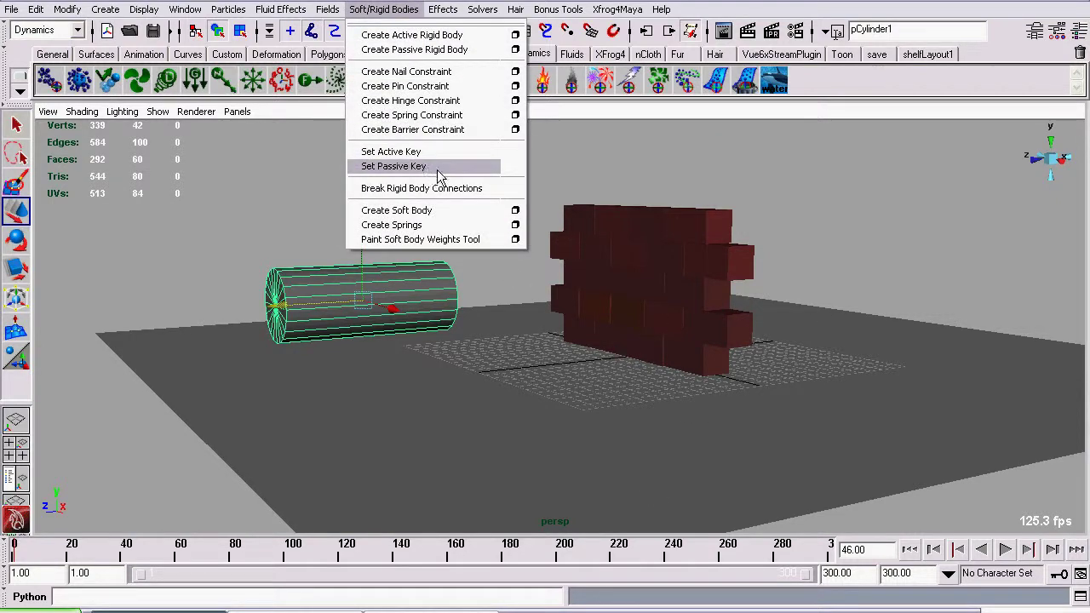
pyautogui.click(426, 166)
pyautogui.keyDown('alt'); pyautogui.moveTo(813, 372); pyautogui.dragTo(627, 373); pyautogui.keyUp('alt')
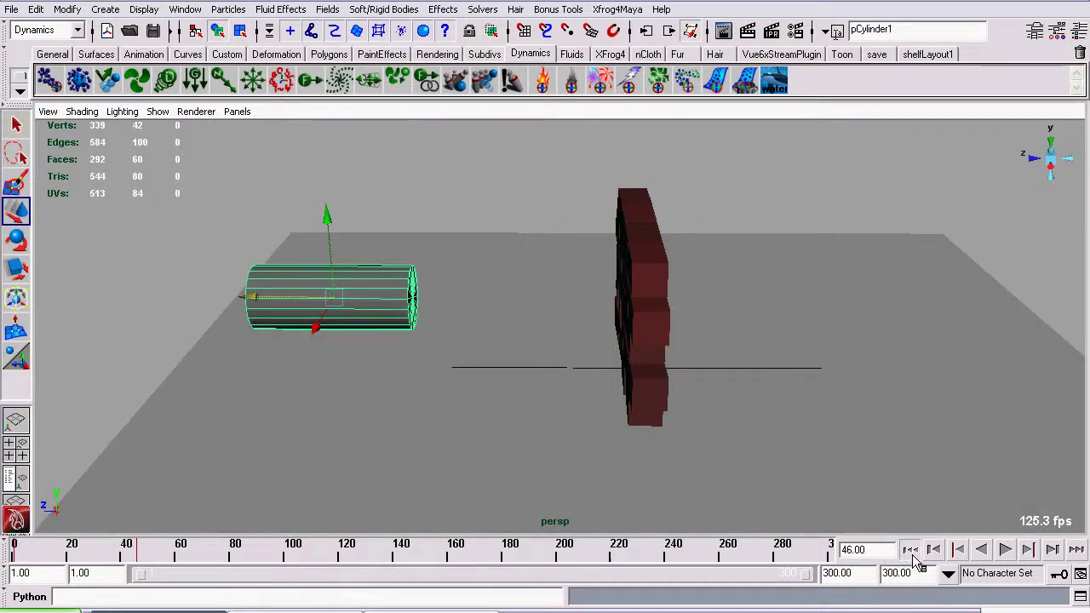
# Play the simulation from frame 1 as the cylinder scatters bricks, then rewind to frame 1.
pyautogui.click(909, 549)
pyautogui.keyDown('alt'); pyautogui.moveTo(727, 433); pyautogui.dragTo(787, 478); pyautogui.keyUp('alt')
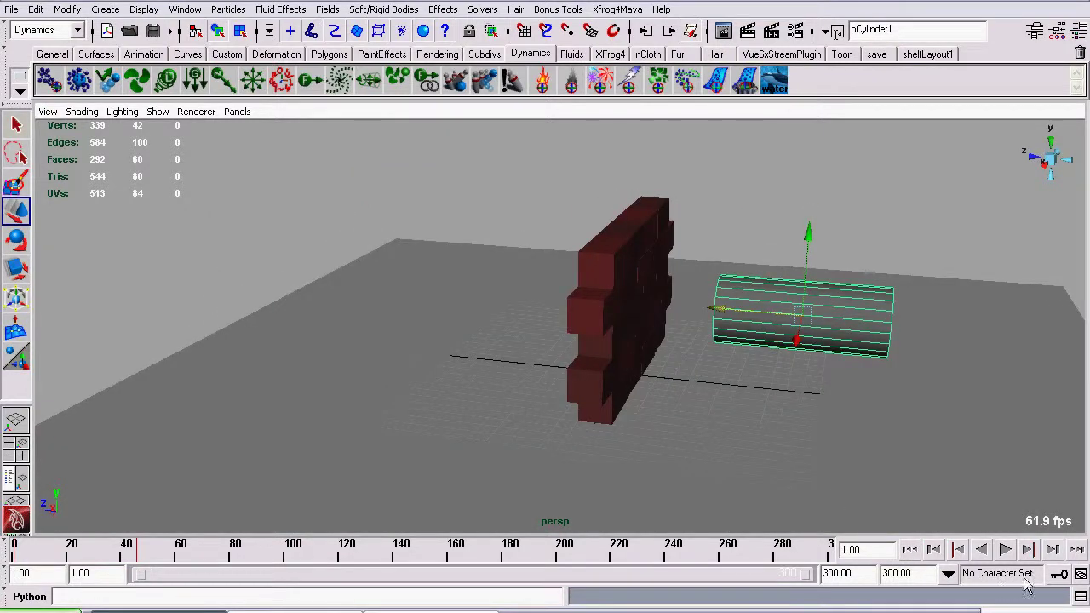
pyautogui.click(1005, 550)
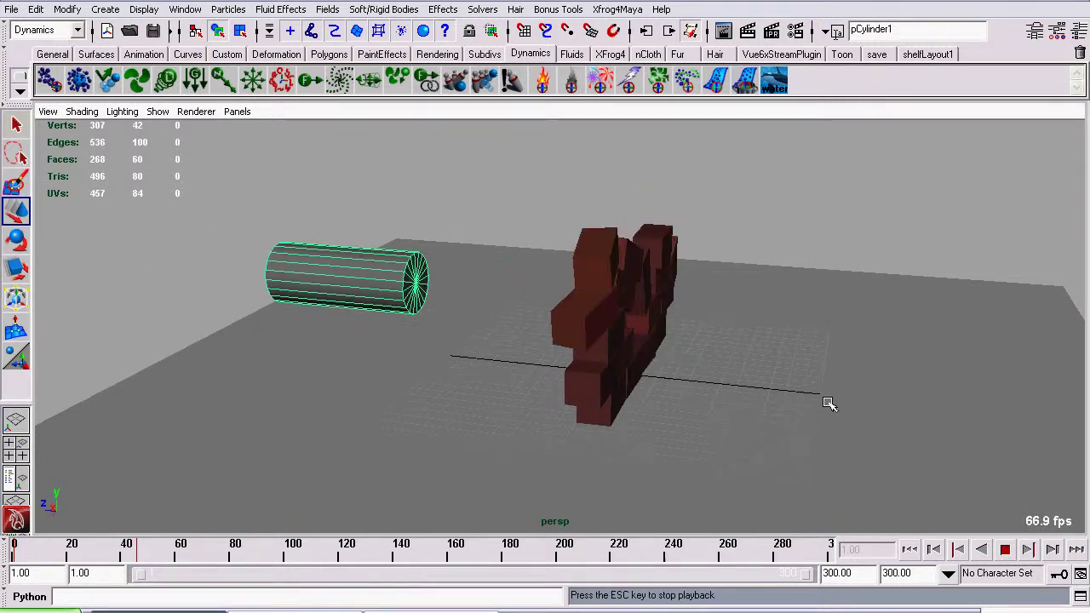
pyautogui.keyDown('alt'); pyautogui.moveTo(830, 405); pyautogui.dragTo(674, 392); pyautogui.keyUp('alt')
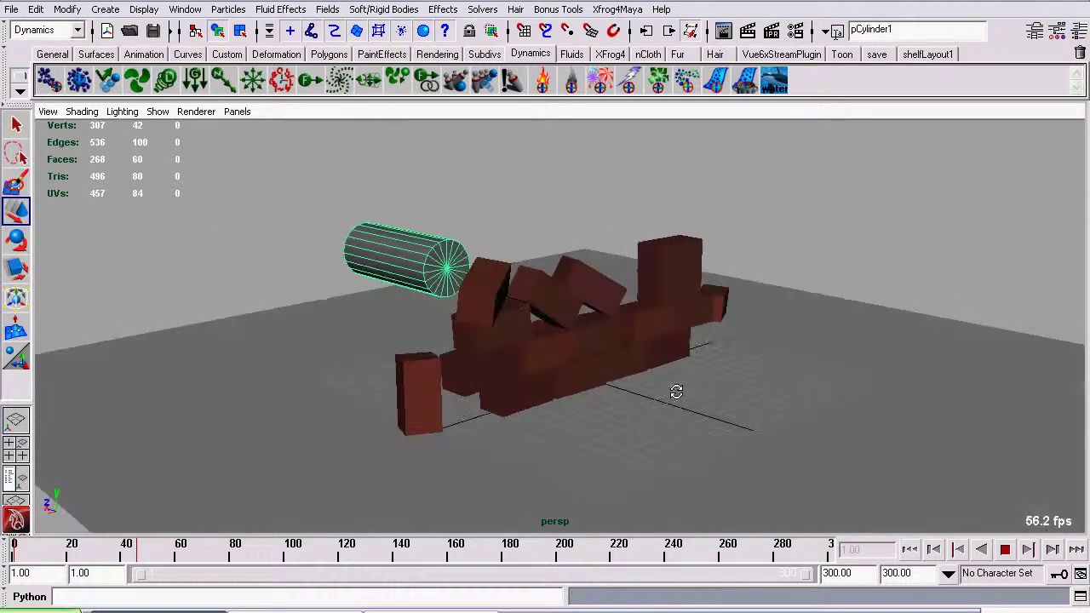
pyautogui.click(1005, 550)
pyautogui.keyDown('alt'); pyautogui.moveTo(564, 343); pyautogui.dragTo(720, 335); pyautogui.keyUp('alt')
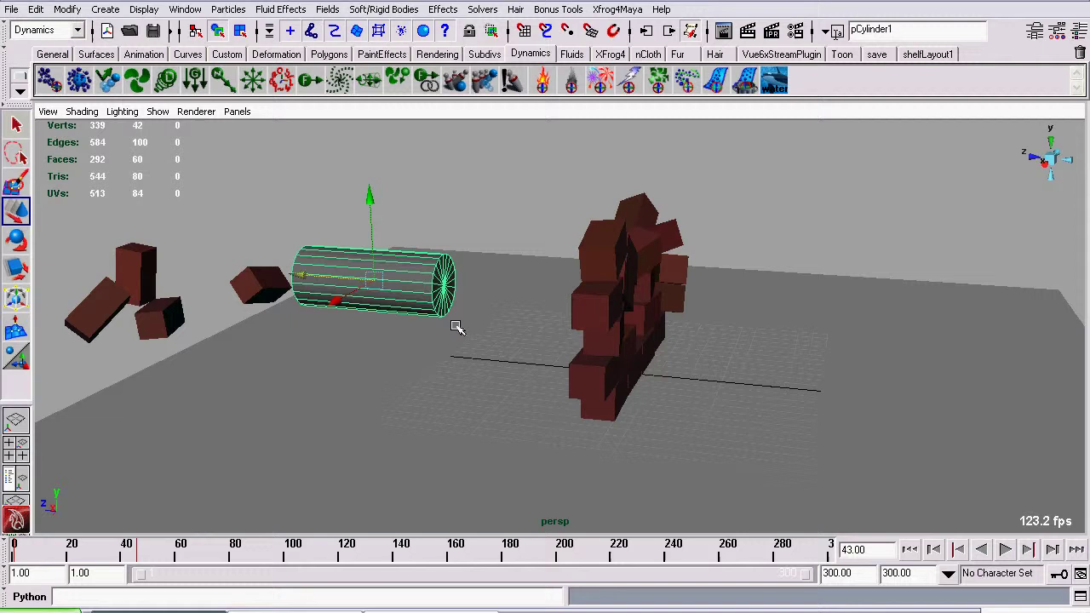
pyautogui.click(911, 550)
# Delete all of the cylinder's keyframes with Edit > Keys > Delete Keys.
pyautogui.keyDown('alt'); pyautogui.moveTo(378, 401); pyautogui.dragTo(355, 215); pyautogui.keyUp('alt')
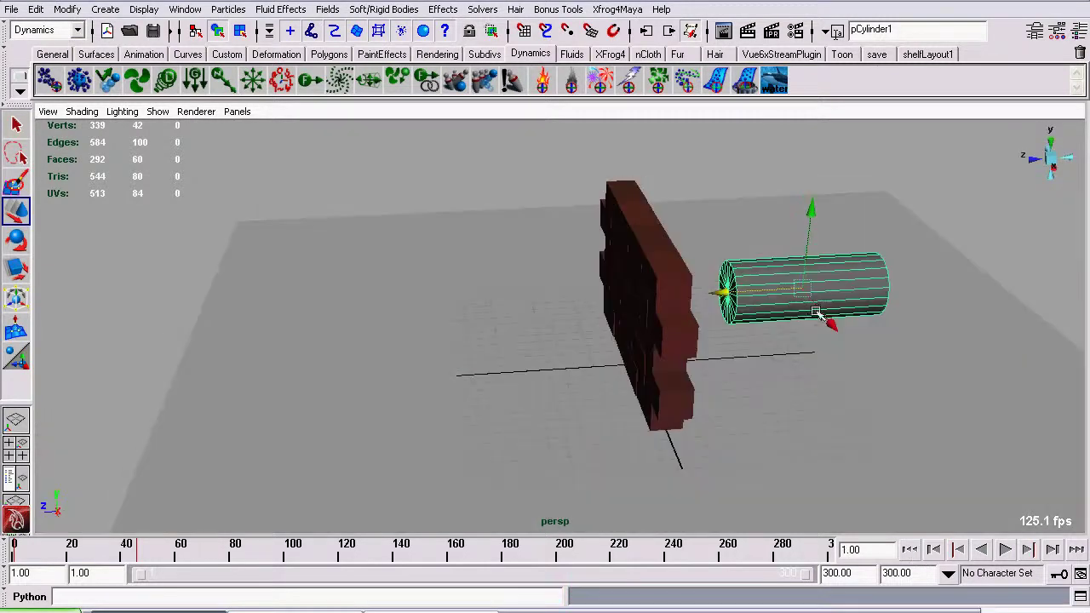
pyautogui.click(36, 9)
pyautogui.moveTo(167, 152)
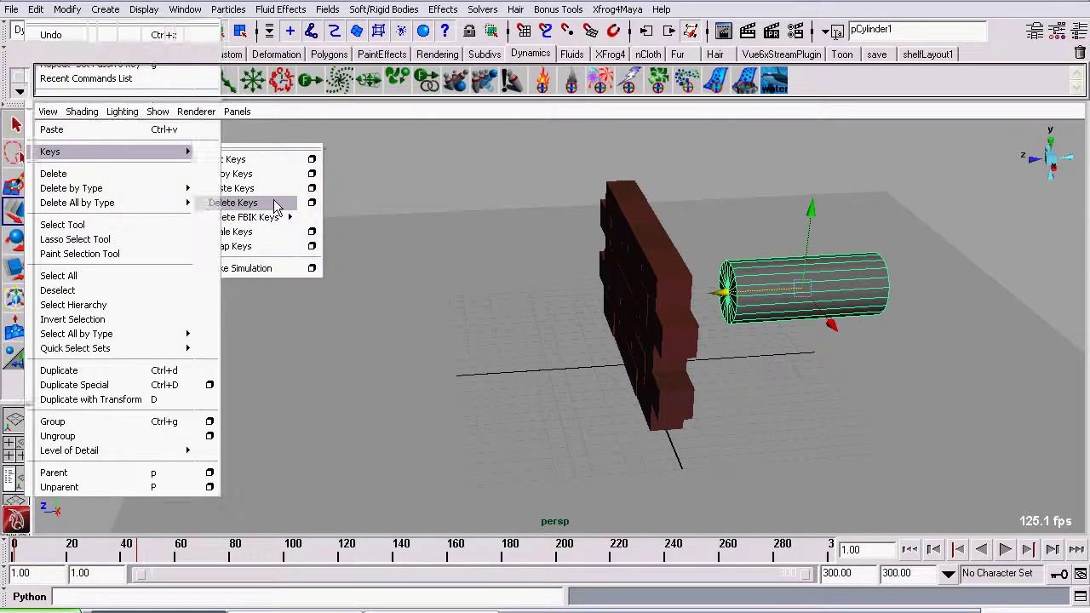
pyautogui.click(278, 204)
pyautogui.keyDown('alt'); pyautogui.moveTo(642, 454); pyautogui.dragTo(382, 389); pyautogui.keyUp('alt')
pyautogui.keyDown('alt'); pyautogui.moveTo(382, 389); pyautogui.dragTo(528, 444, button='right'); pyautogui.keyUp('alt')
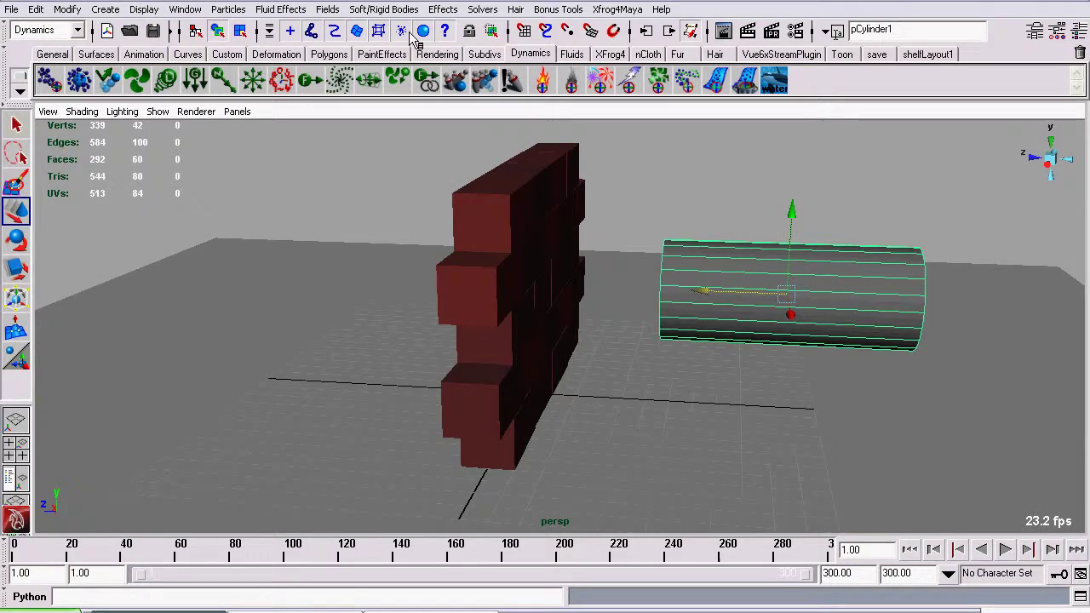
# Set a passive rigid-body key on the cylinder at frame 1, then advance to frame 18.
pyautogui.click(384, 9)
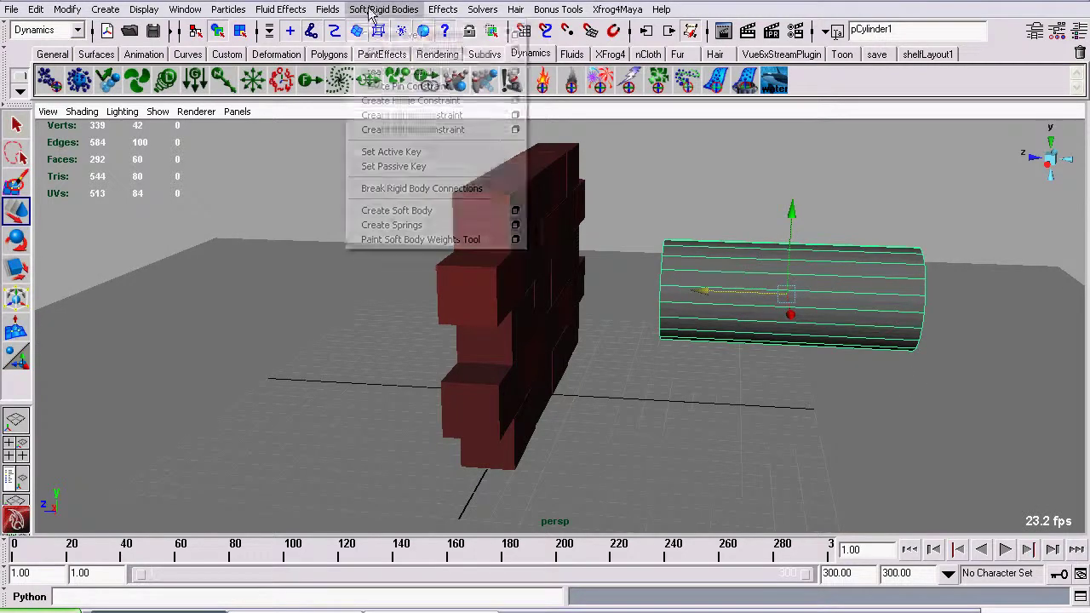
pyautogui.click(435, 168)
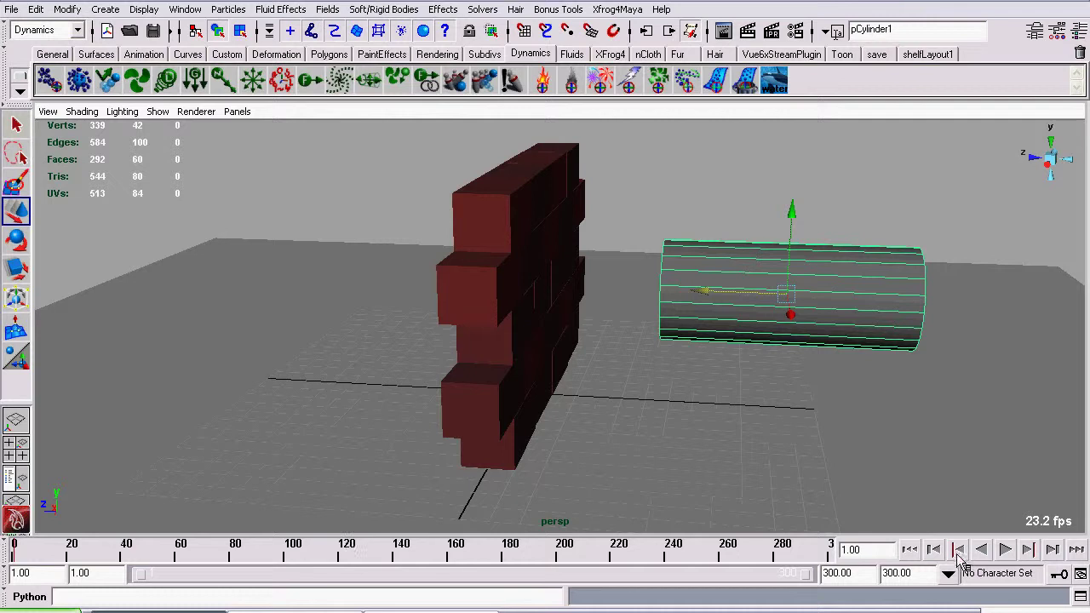
pyautogui.click(1004, 550)
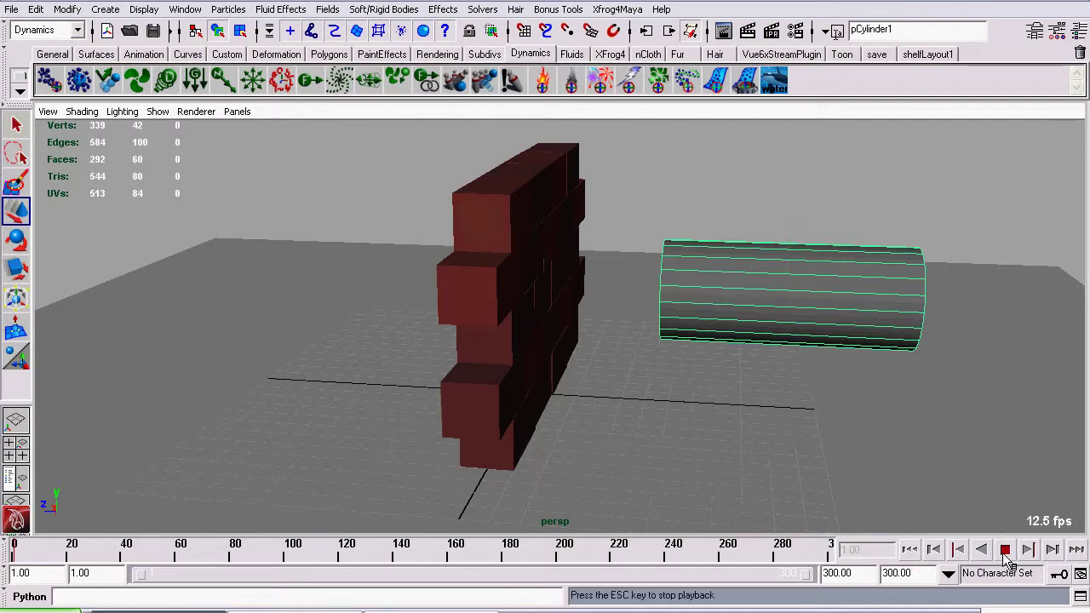
pyautogui.click(1005, 550)
pyautogui.click(1005, 551)
pyautogui.click(1005, 550)
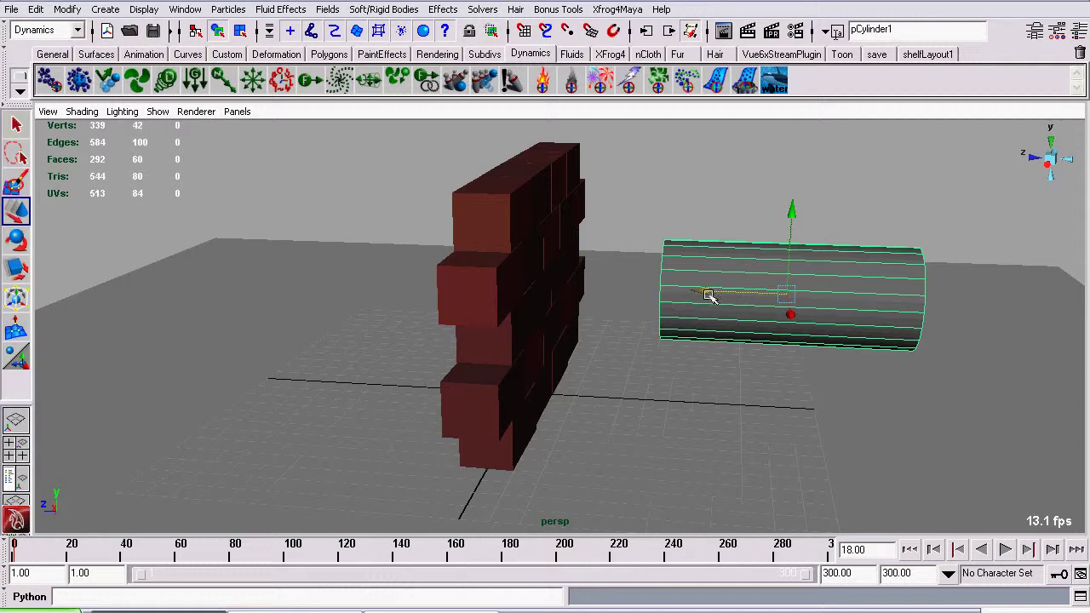
# Slide the cylinder against the brick wall and set a passive key at frame 18.
pyautogui.moveTo(703, 298); pyautogui.dragTo(594, 297)
pyautogui.scroll(3, 489, 301)
pyautogui.scroll(5, 489, 300)
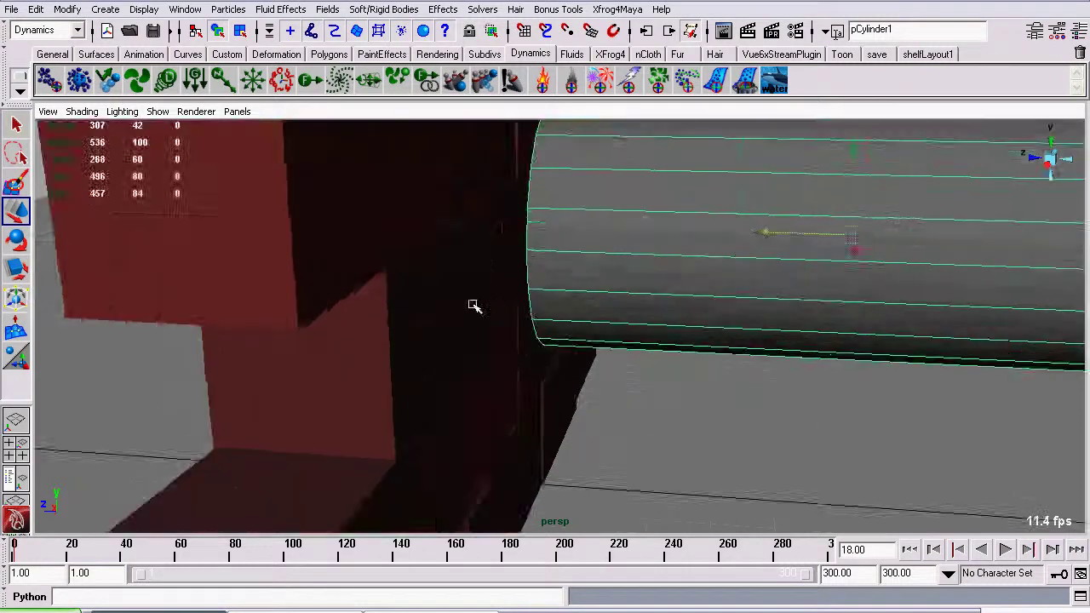
pyautogui.scroll(2, 534, 203)
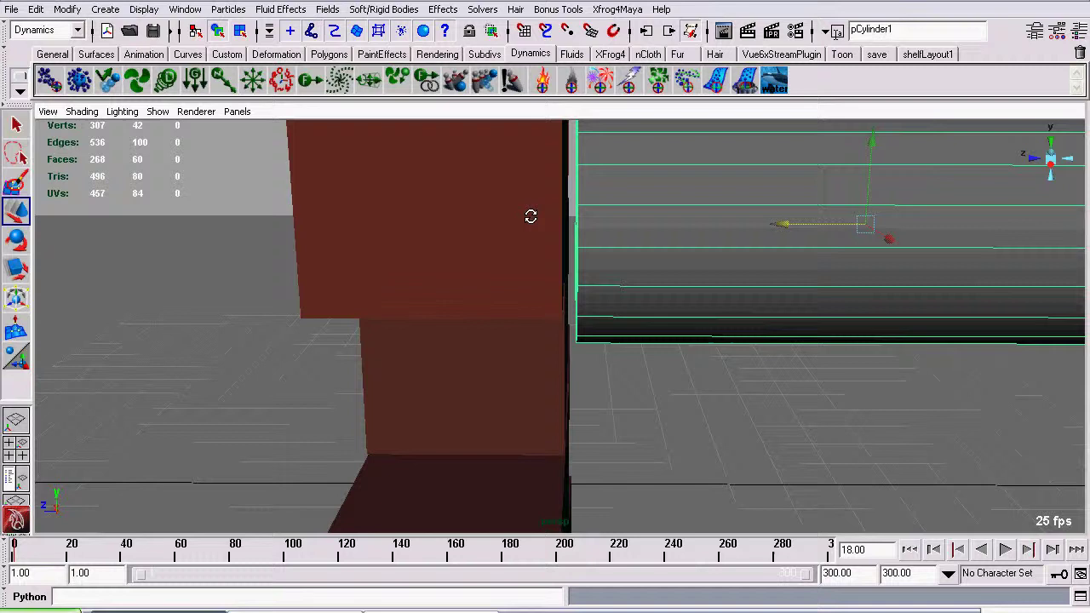
pyautogui.keyDown('alt'); pyautogui.moveTo(530, 210); pyautogui.dragTo(486, 376, button='middle'); pyautogui.keyUp('alt')
pyautogui.keyDown('alt'); pyautogui.moveTo(485, 375); pyautogui.dragTo(402, 343); pyautogui.keyUp('alt')
pyautogui.press('f')
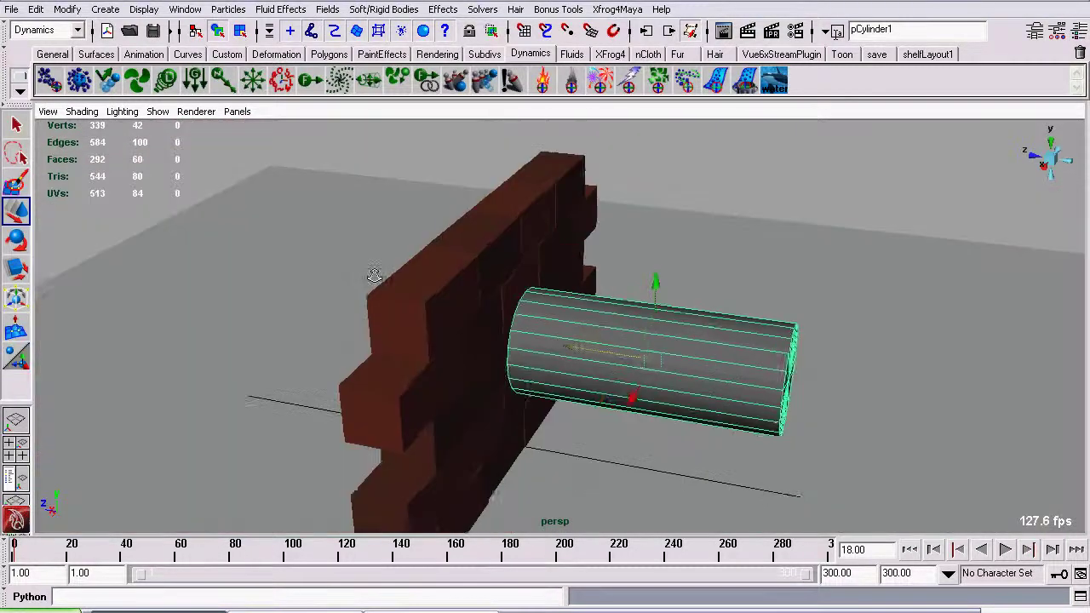
pyautogui.click(385, 11)
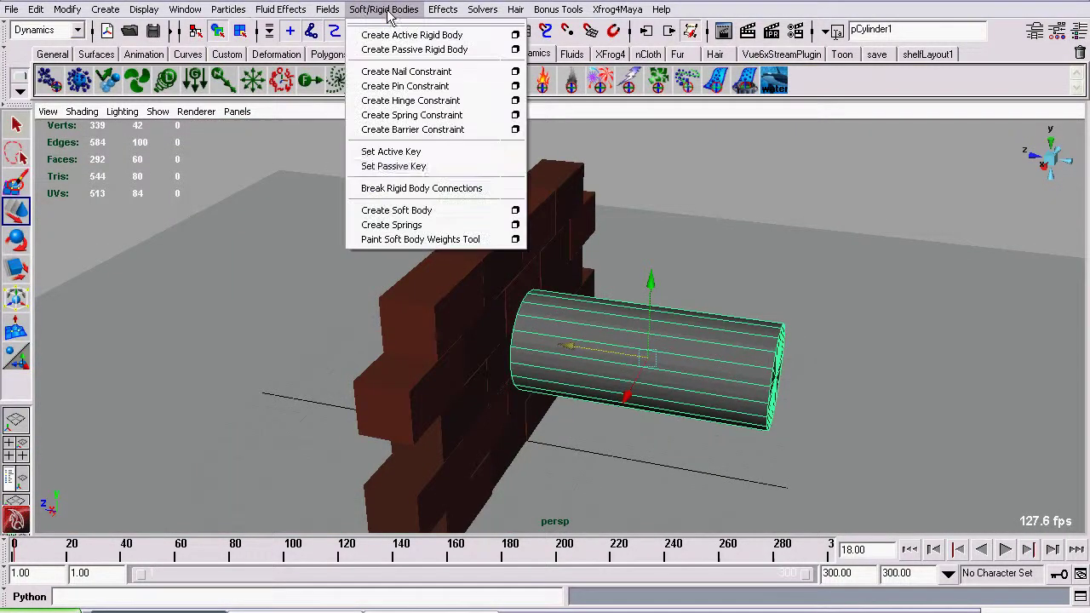
pyautogui.click(421, 167)
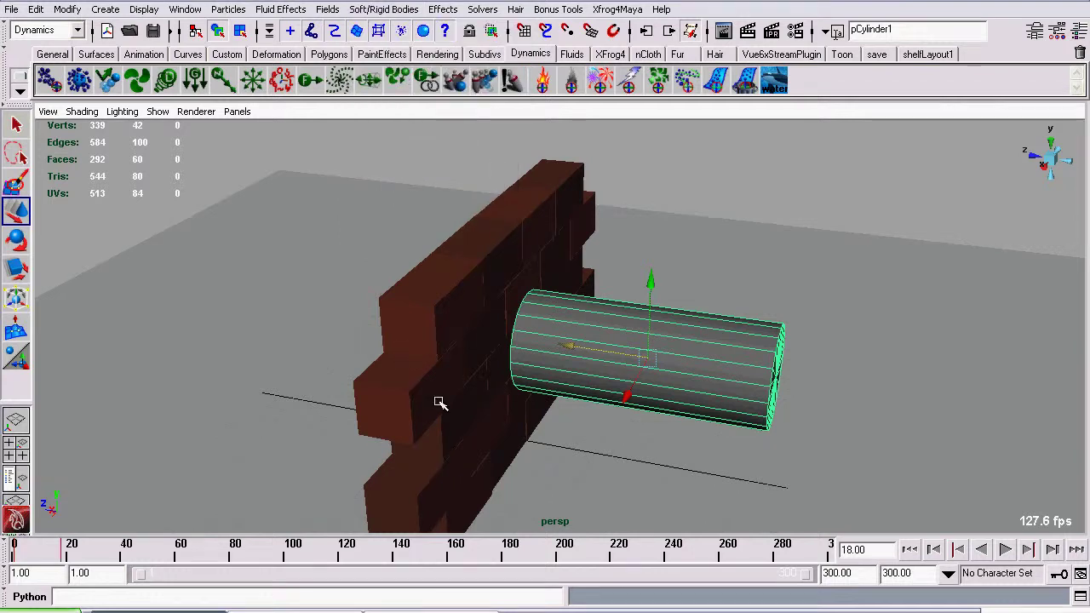
# Set an active rigid-body key at frame 19, with the range briefly shortened to about 55, then restored to 300.
pyautogui.keyDown('alt'); pyautogui.moveTo(440, 401); pyautogui.dragTo(440, 219); pyautogui.keyUp('alt')
pyautogui.keyDown('alt'); pyautogui.moveTo(440, 219); pyautogui.dragTo(556, 287, button='right'); pyautogui.keyUp('alt')
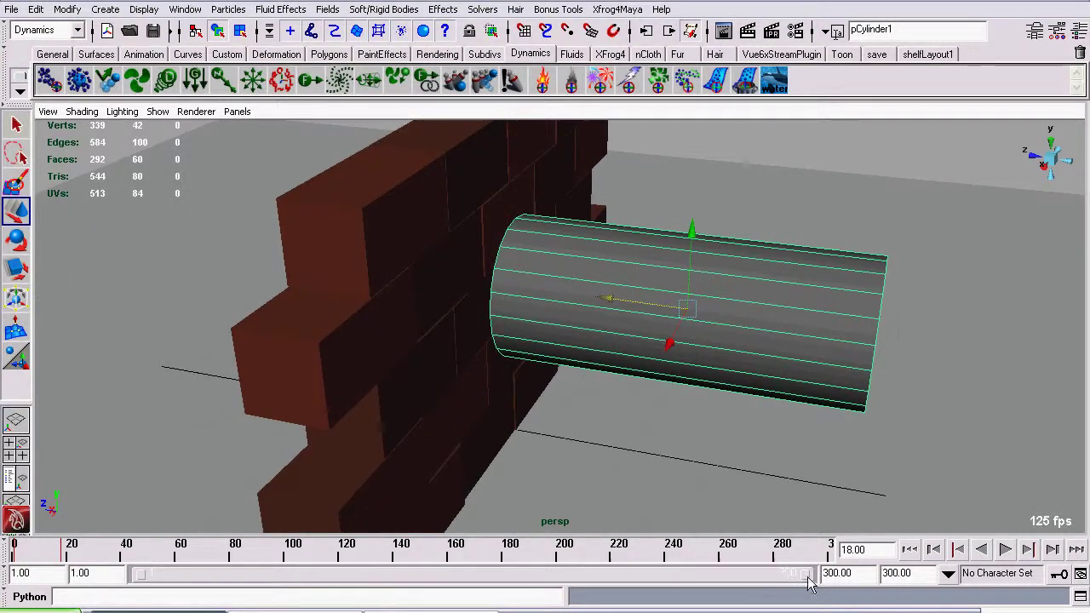
pyautogui.moveTo(807, 574); pyautogui.dragTo(249, 561)
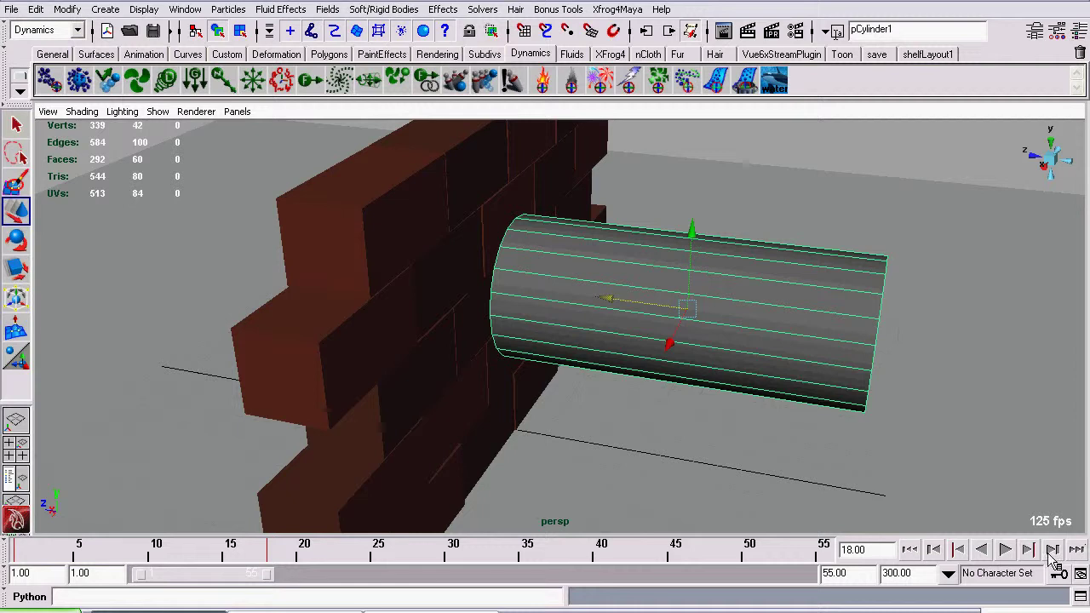
pyautogui.keyDown('alt'); pyautogui.moveTo(553, 227); pyautogui.dragTo(514, 256); pyautogui.keyUp('alt')
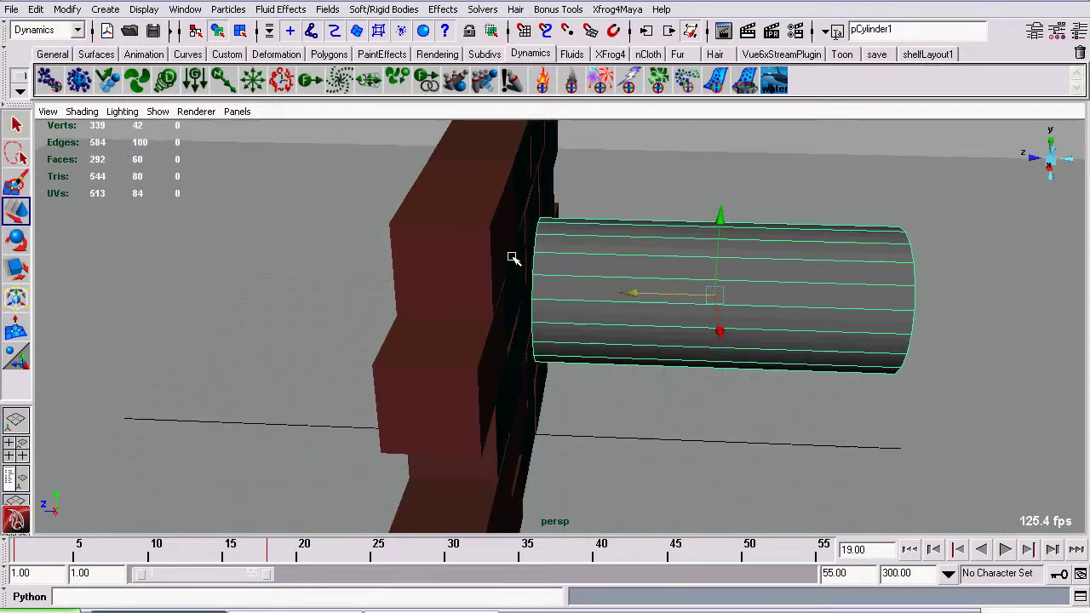
pyautogui.click(387, 9)
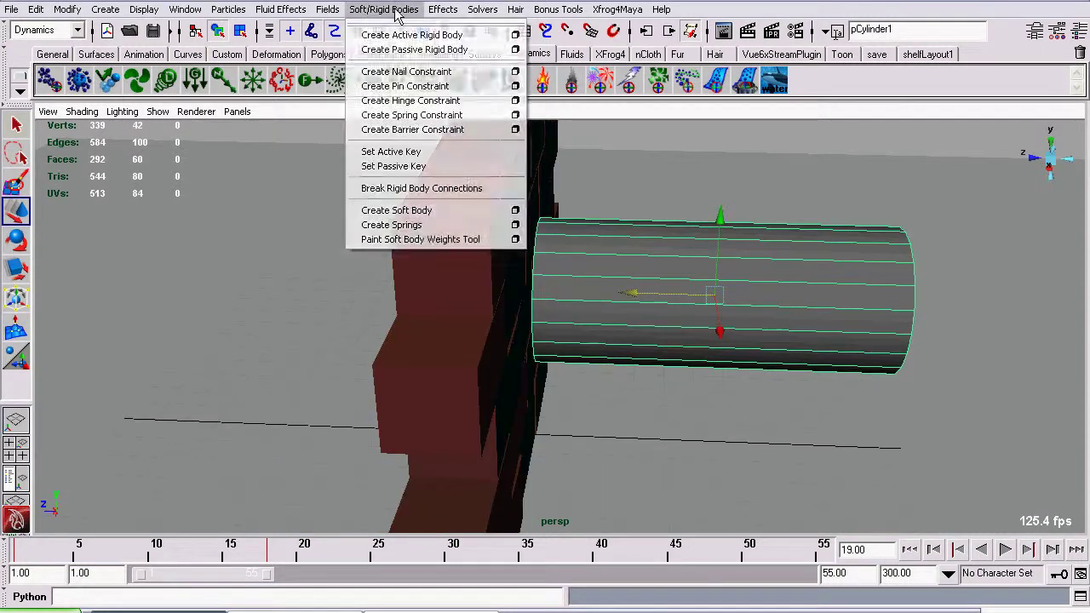
pyautogui.click(440, 155)
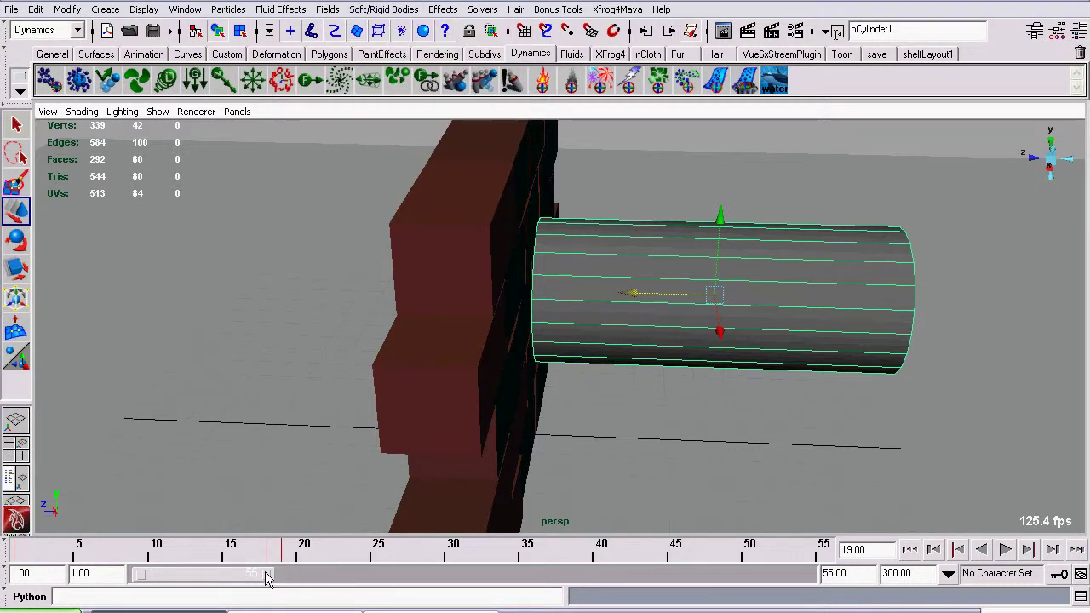
pyautogui.moveTo(271, 578); pyautogui.dragTo(885, 606)
pyautogui.click(909, 549)
pyautogui.keyDown('alt'); pyautogui.moveTo(603, 395); pyautogui.dragTo(260, 185); pyautogui.keyUp('alt')
pyautogui.click(654, 453)
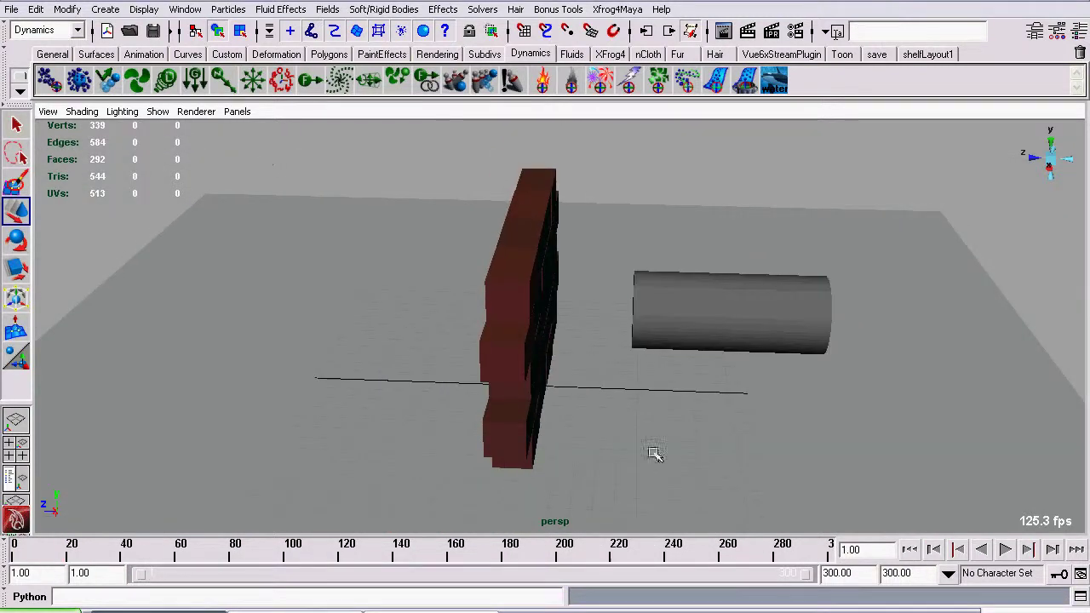
pyautogui.click(1005, 550)
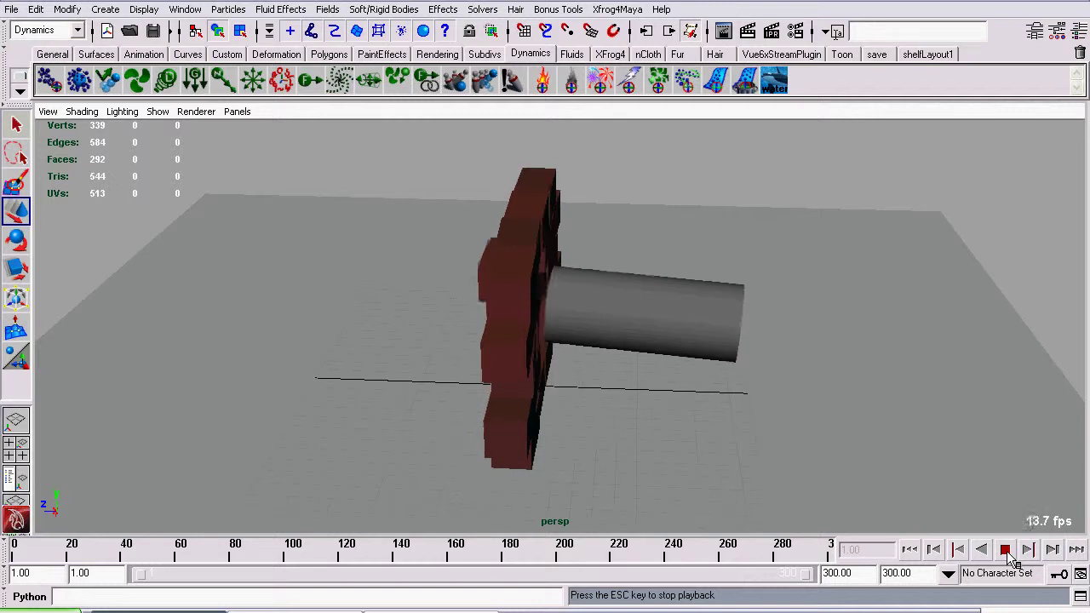
pyautogui.keyDown('alt'); pyautogui.moveTo(499, 397); pyautogui.dragTo(436, 301); pyautogui.keyUp('alt')
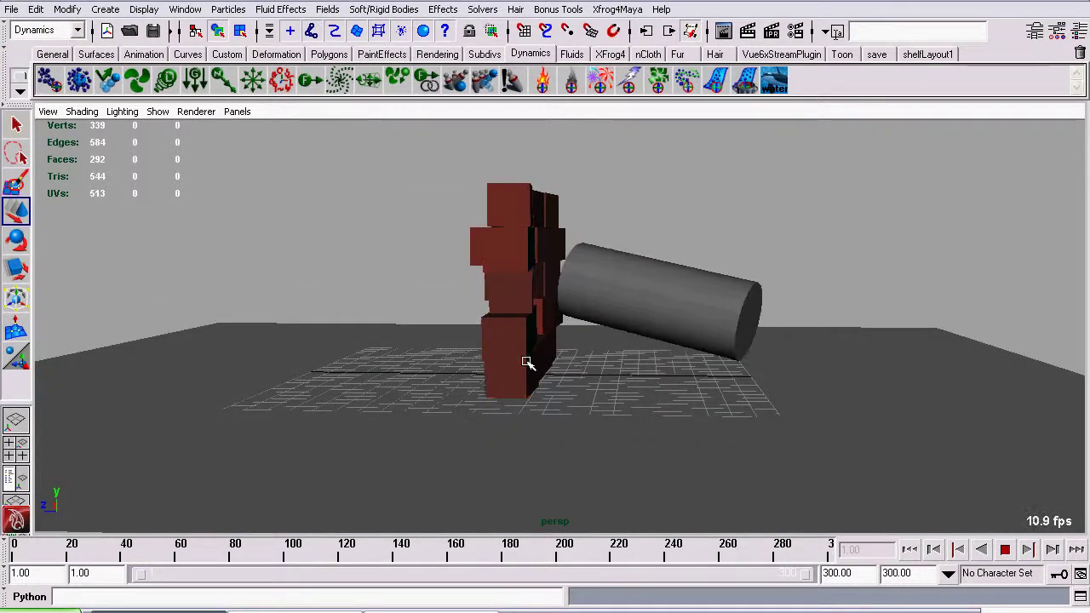
pyautogui.click(1005, 551)
pyautogui.click(909, 550)
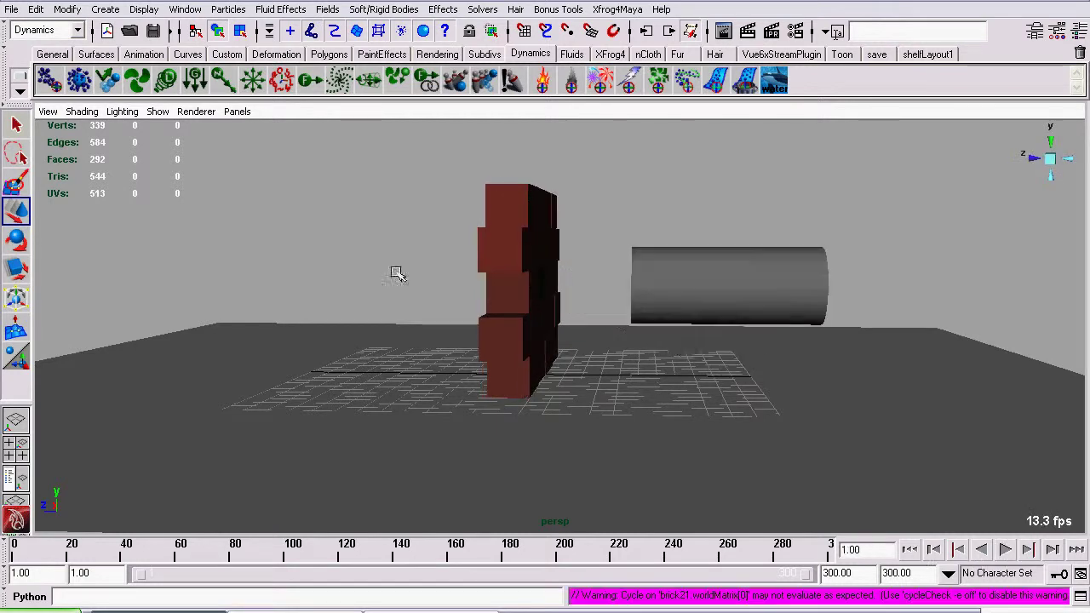
pyautogui.keyDown('alt'); pyautogui.moveTo(669, 287); pyautogui.dragTo(470, 326); pyautogui.keyUp('alt')
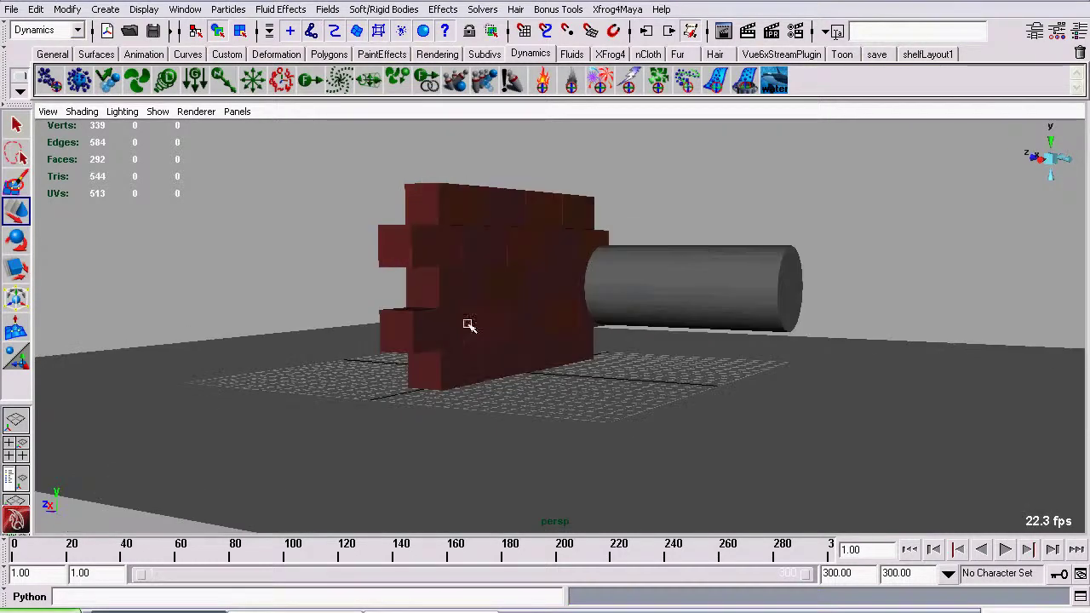
# Link the selected cylinder to gravityField1 in the Dynamic Relationships editor.
pyautogui.click(712, 262)
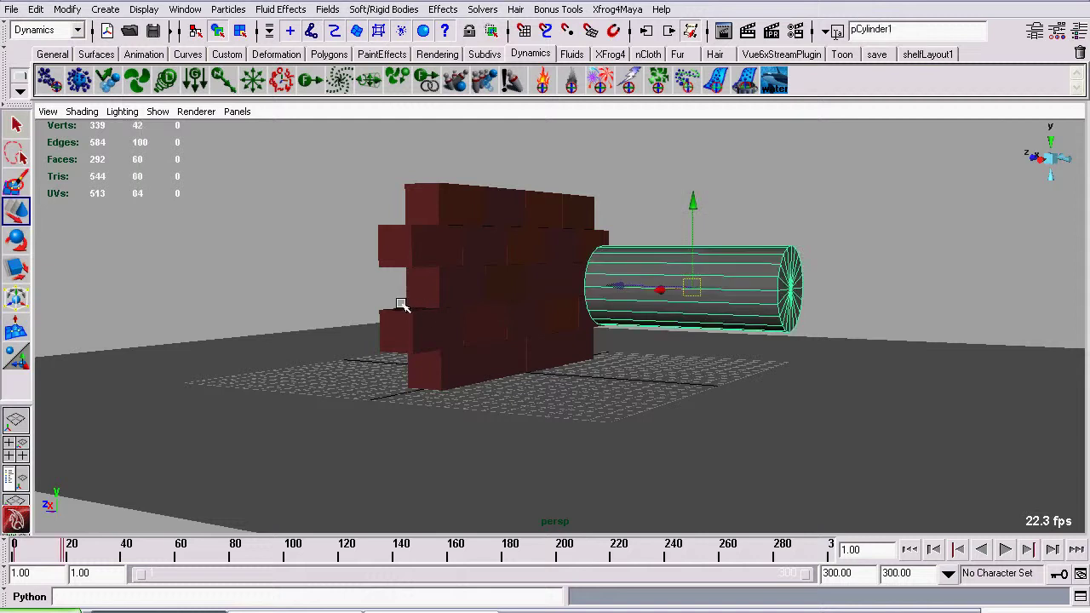
pyautogui.click(15, 124)
pyautogui.click(184, 9)
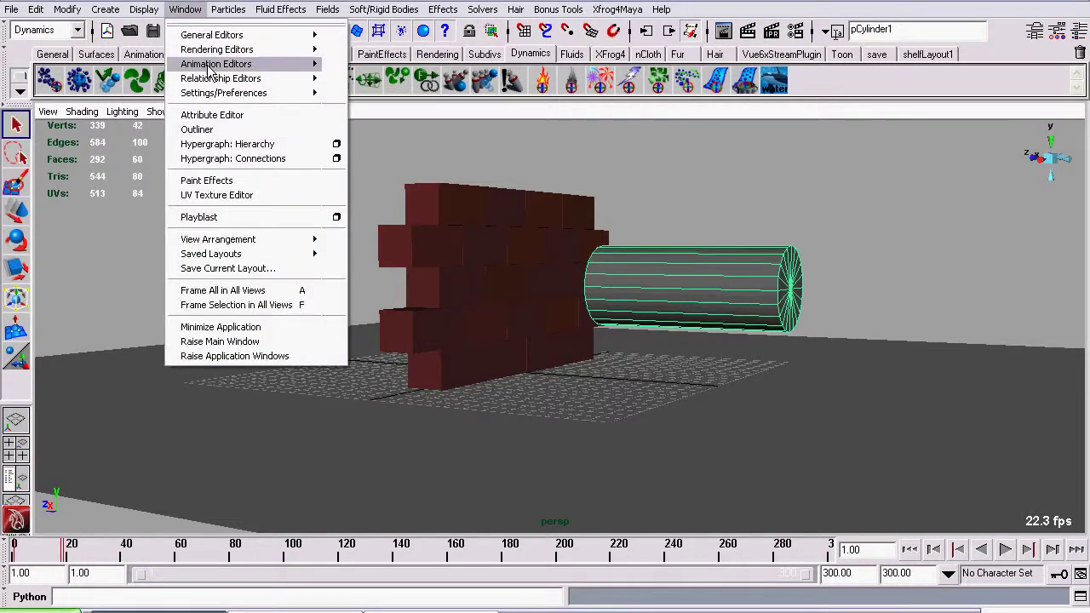
pyautogui.moveTo(219, 79)
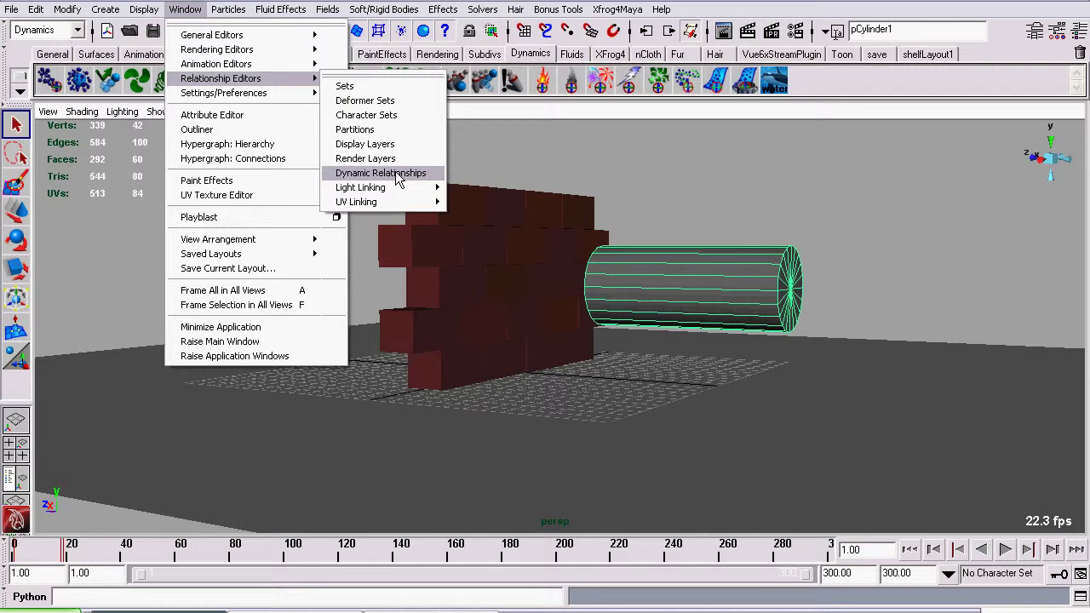
pyautogui.click(396, 176)
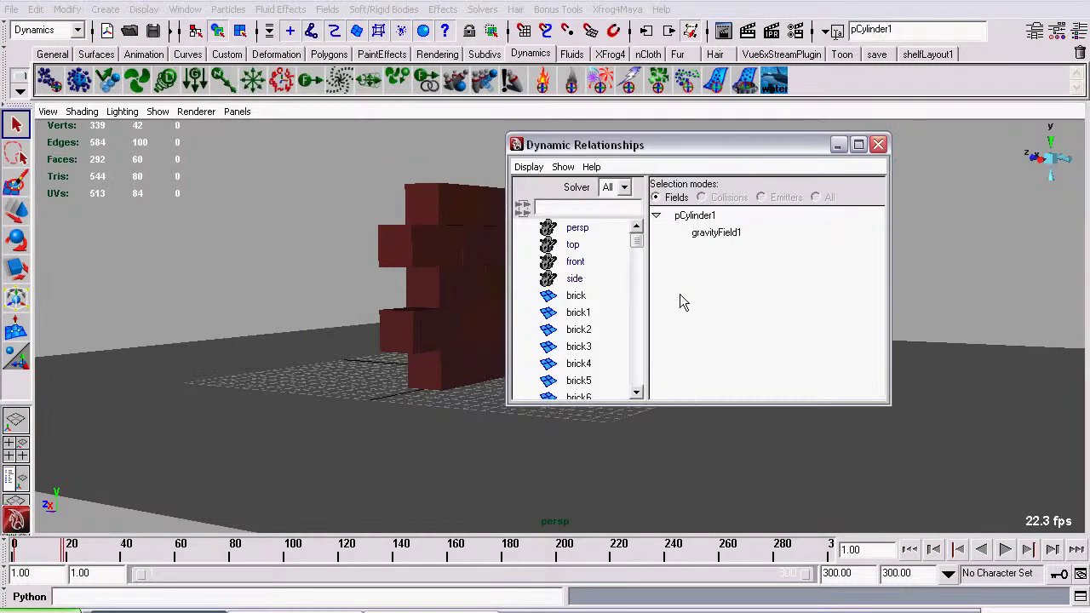
pyautogui.moveTo(608, 149); pyautogui.dragTo(308, 79)
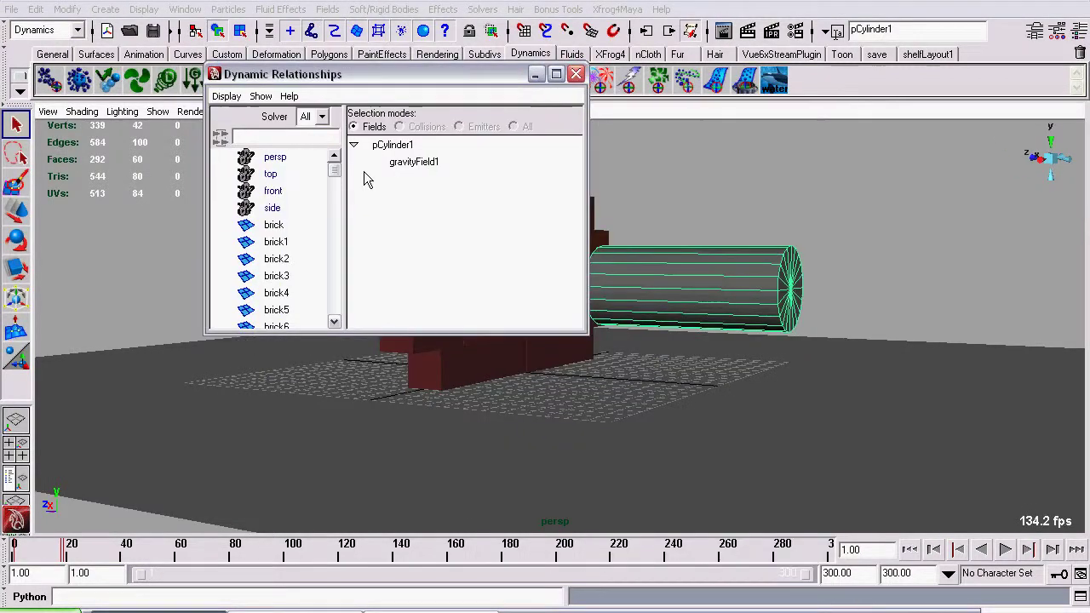
pyautogui.click(417, 162)
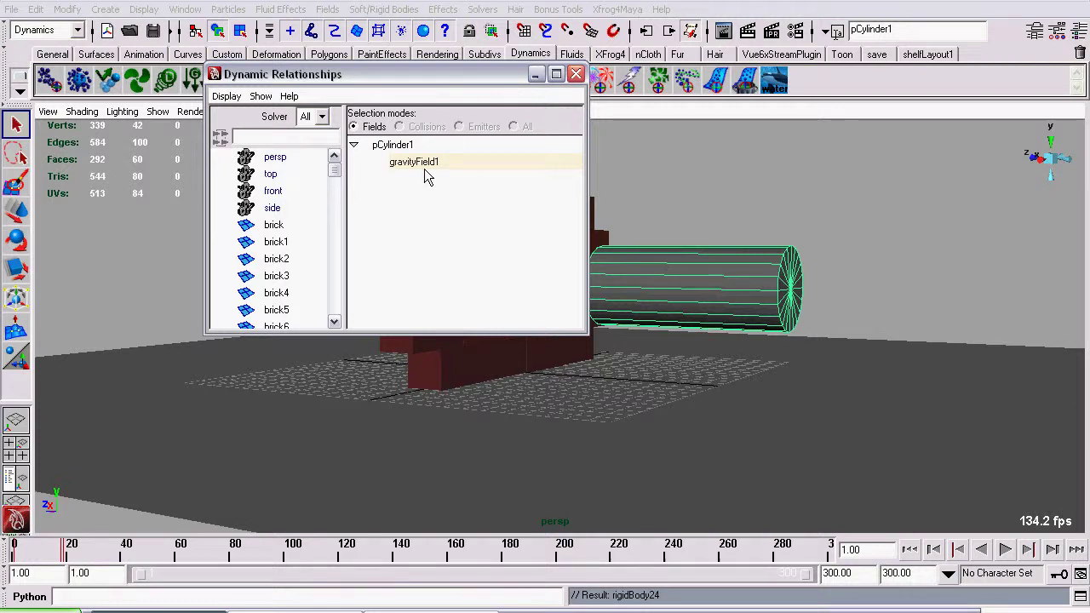
# Close the Dynamic Relationships editor, test-play the gravity drop, rewind to frame 1, and open the Attribute Editor.
pyautogui.click(577, 74)
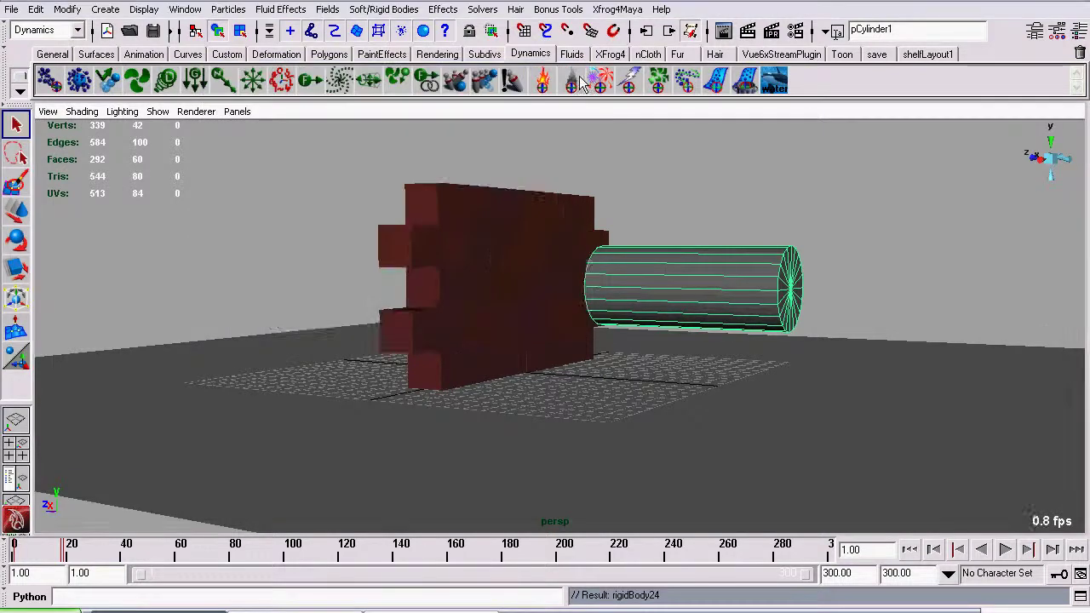
pyautogui.keyDown('alt'); pyautogui.moveTo(504, 236); pyautogui.dragTo(532, 328); pyautogui.keyUp('alt')
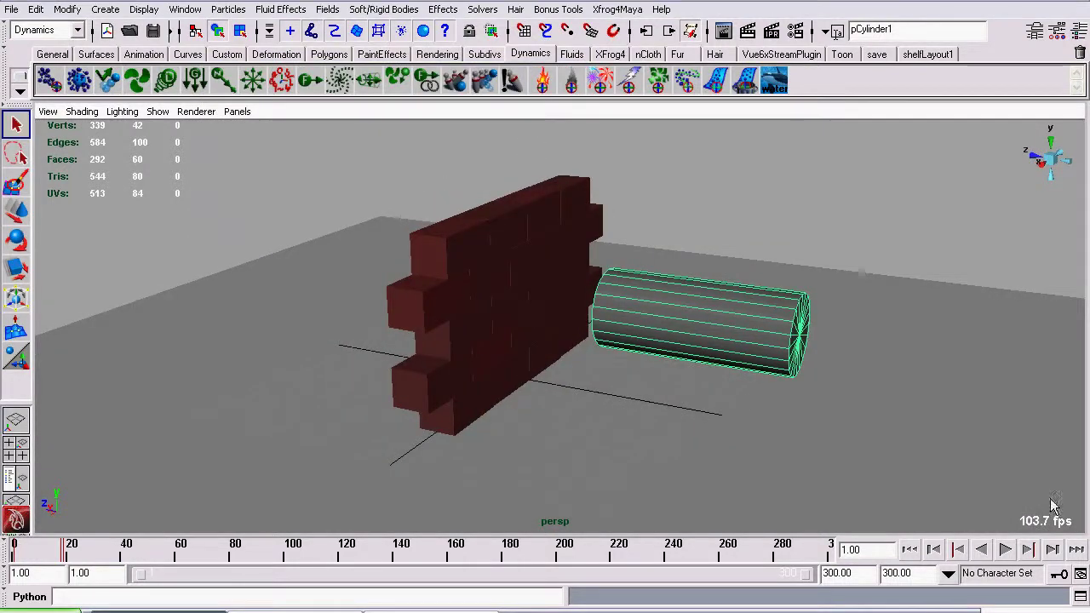
pyautogui.click(1005, 549)
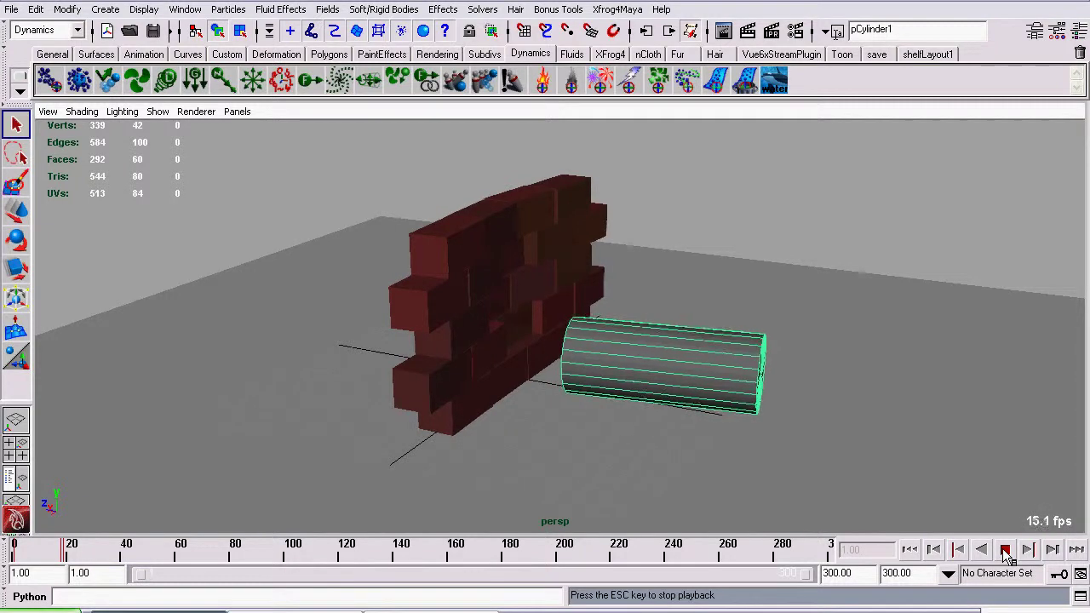
pyautogui.click(1006, 550)
pyautogui.click(909, 549)
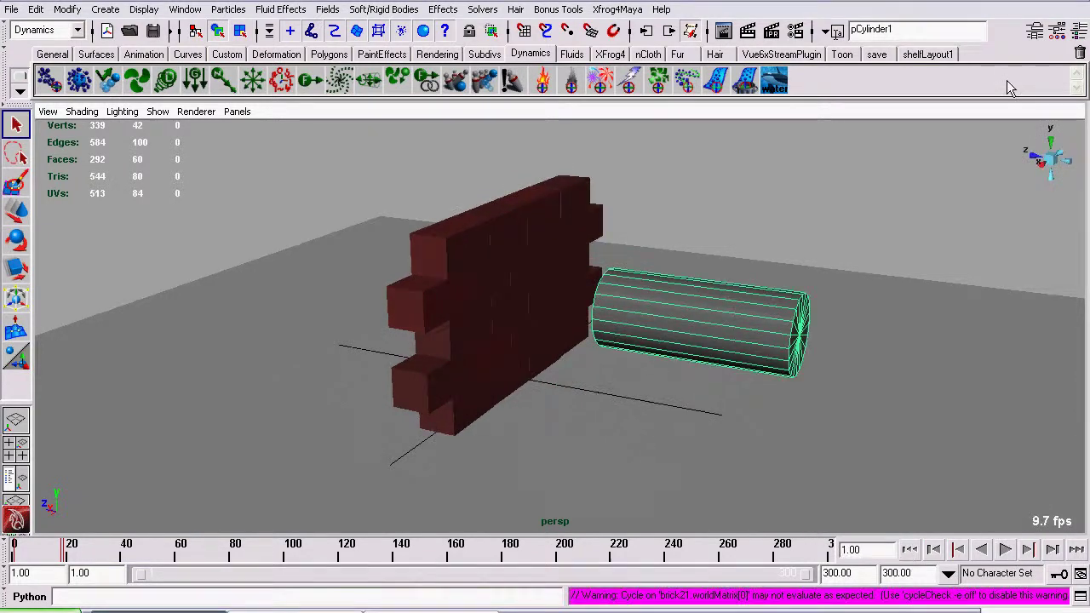
pyautogui.click(1035, 30)
# Show the rigidBody24 attributes and play to frame 23, where the cylinder turns active.
pyautogui.click(888, 148)
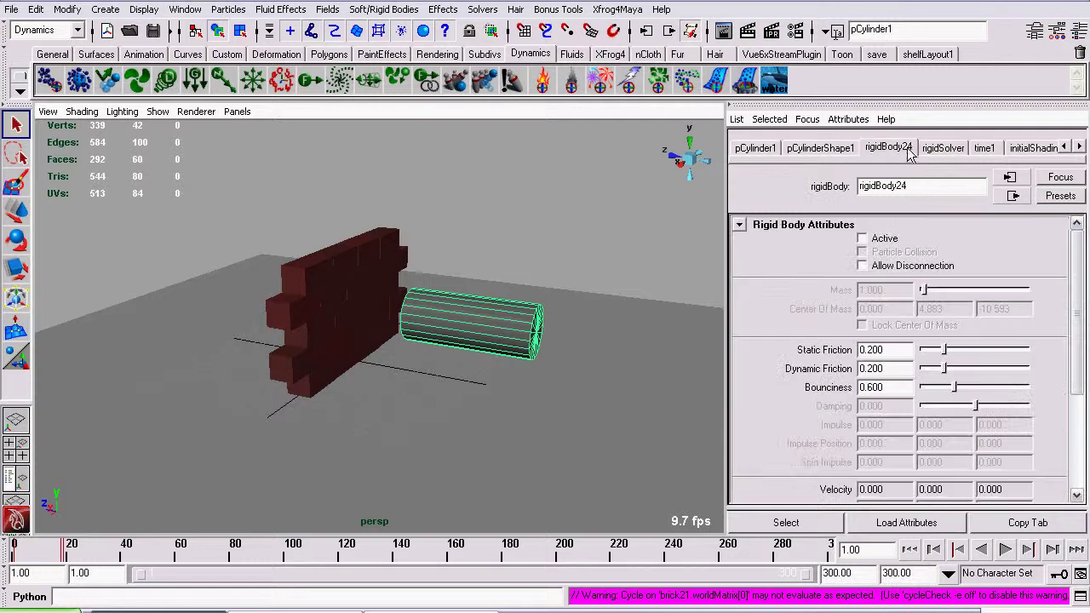
pyautogui.keyDown('alt'); pyautogui.moveTo(347, 320); pyautogui.dragTo(448, 311, button='right'); pyautogui.keyUp('alt')
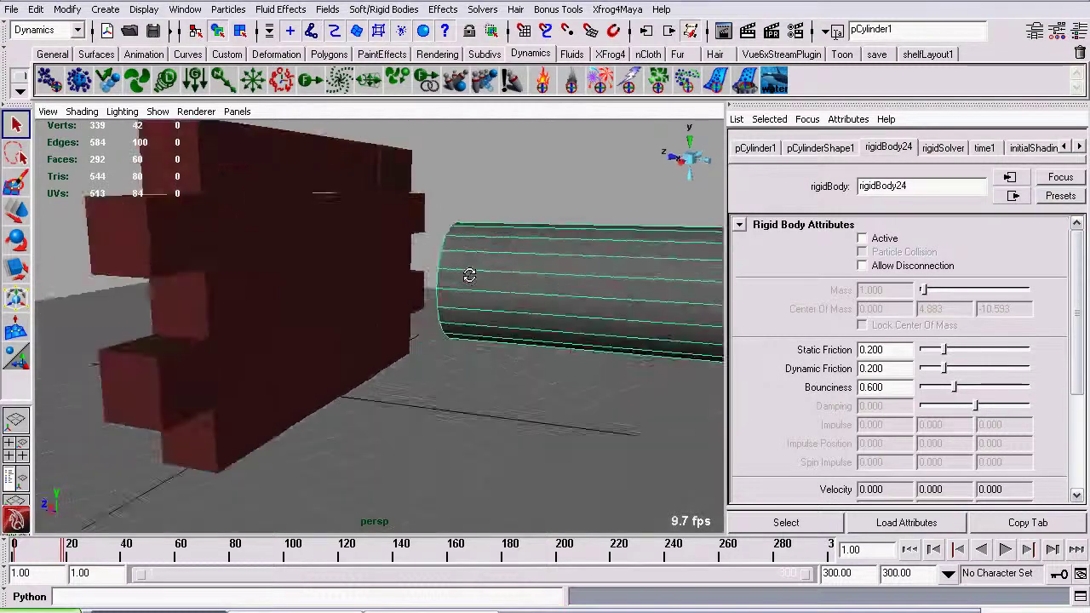
pyautogui.keyDown('alt'); pyautogui.moveTo(449, 312); pyautogui.dragTo(516, 316); pyautogui.keyUp('alt')
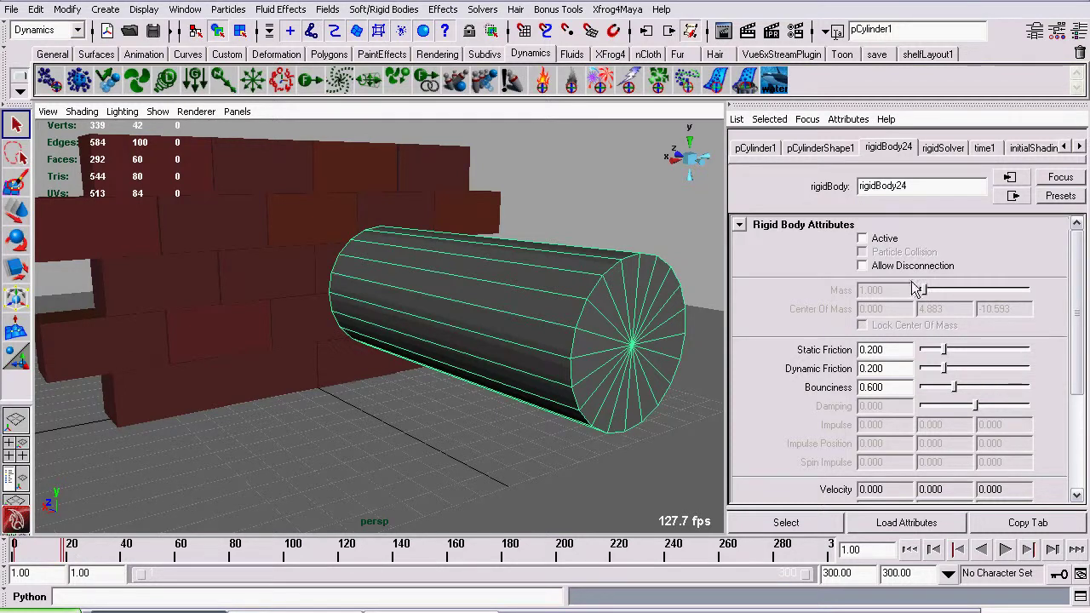
pyautogui.click(1005, 550)
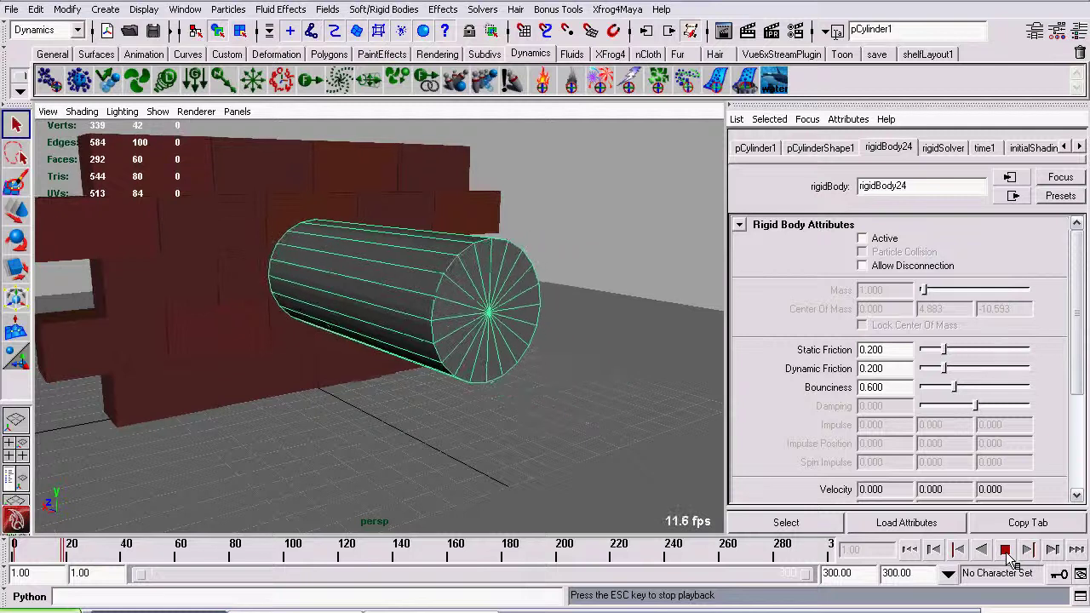
pyautogui.click(1005, 550)
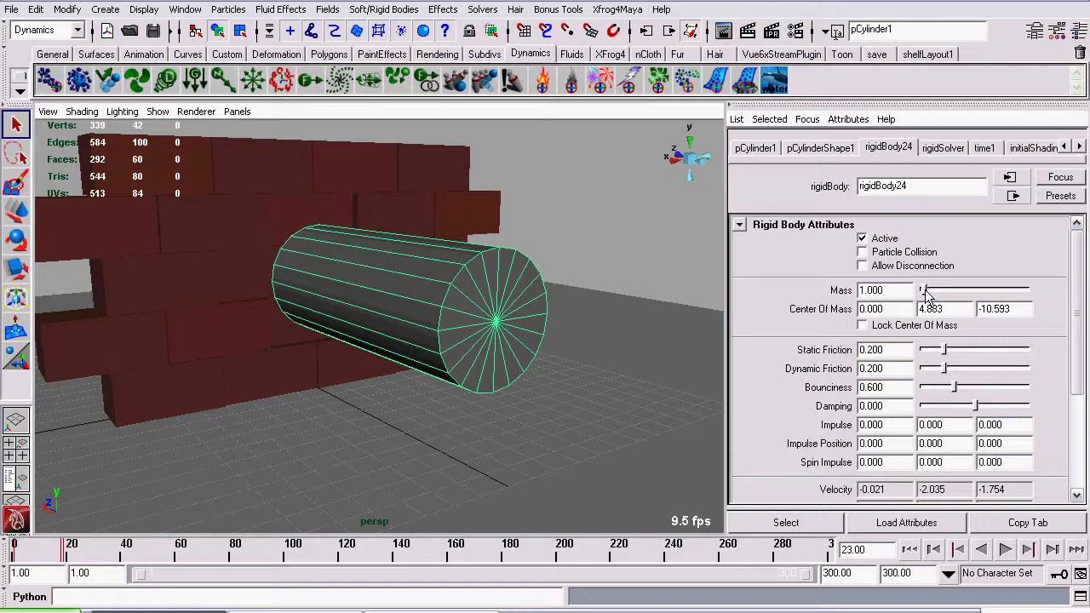
# Raise the cylinder's rigid-body mass, first to 20, then settle on 13.
pyautogui.moveTo(925, 291); pyautogui.dragTo(944, 292)
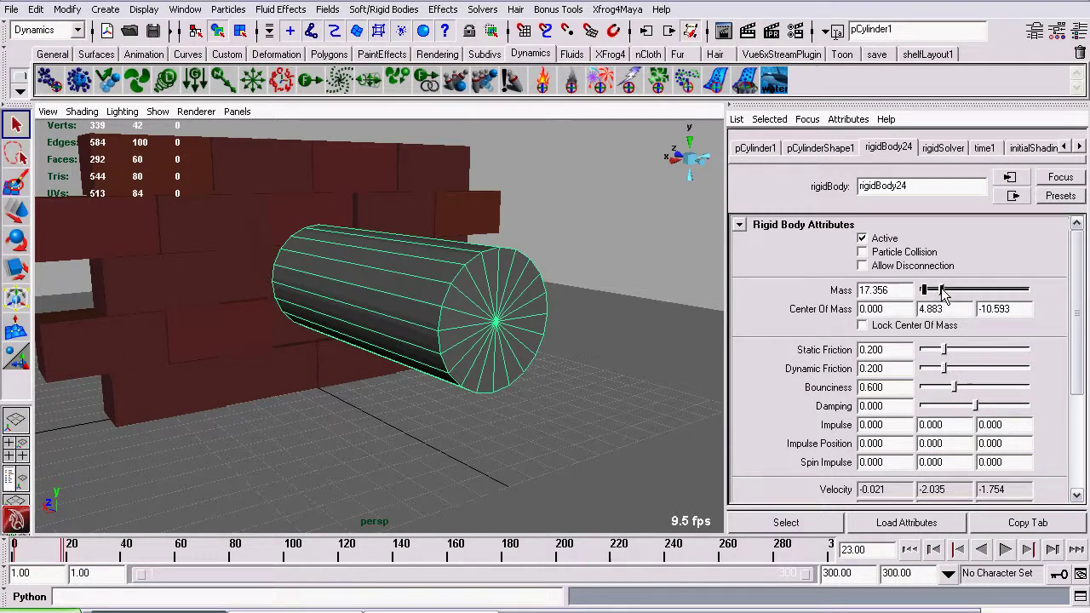
pyautogui.doubleClick(881, 290)
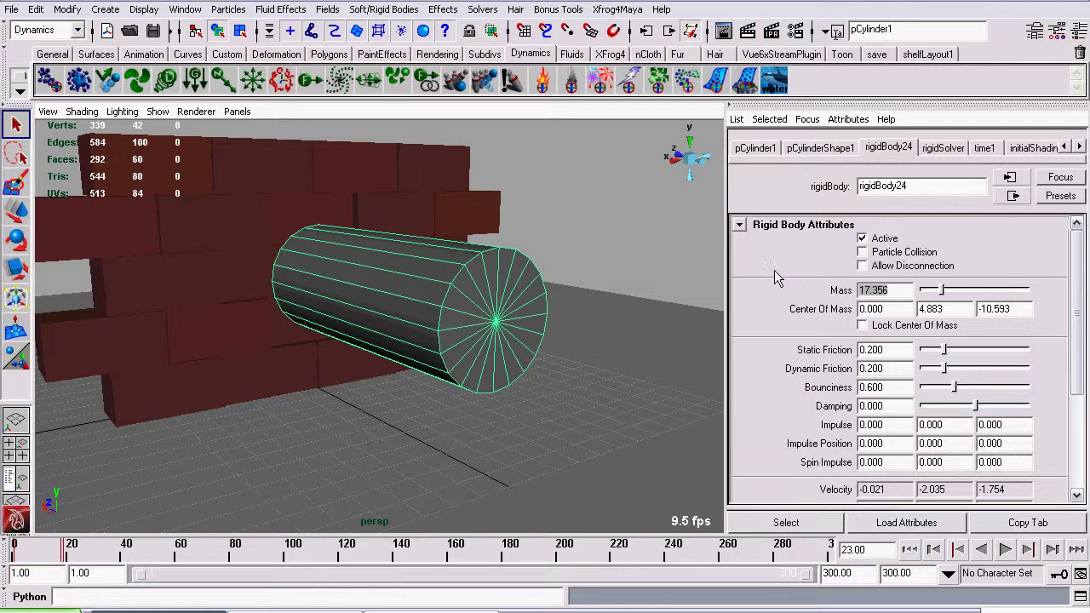
pyautogui.write('20')
pyautogui.press('Return')
pyautogui.keyDown('alt'); pyautogui.moveTo(441, 276); pyautogui.dragTo(579, 282); pyautogui.keyUp('alt')
pyautogui.scroll(-3, 477, 311)
pyautogui.keyDown('alt'); pyautogui.moveTo(531, 322); pyautogui.dragTo(383, 298); pyautogui.keyUp('alt')
pyautogui.moveTo(911, 290); pyautogui.dragTo(813, 287)
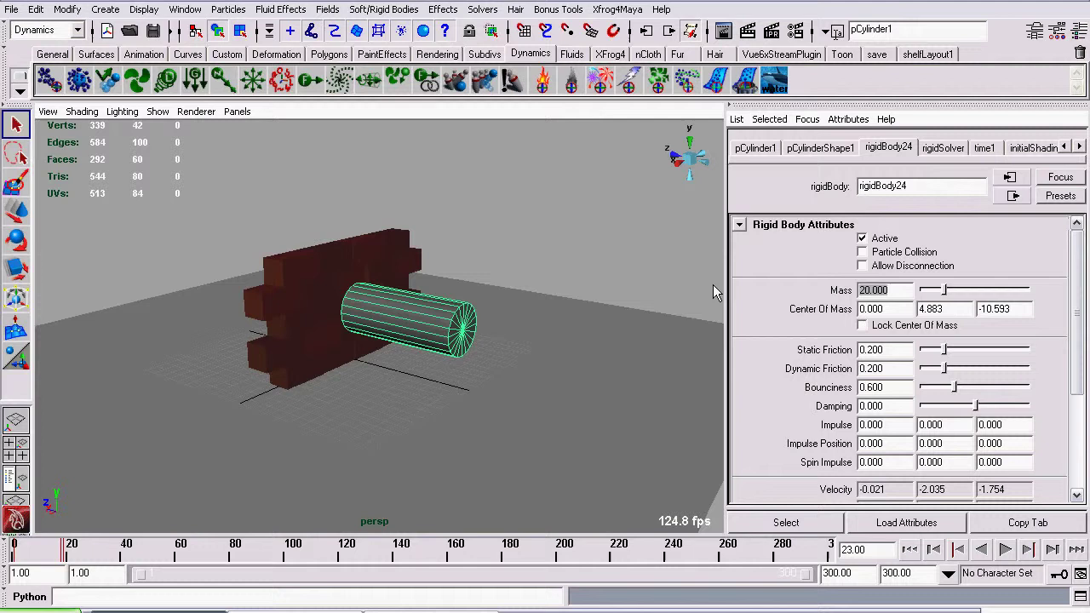
pyautogui.write('13')
pyautogui.press('Return')
pyautogui.click(909, 550)
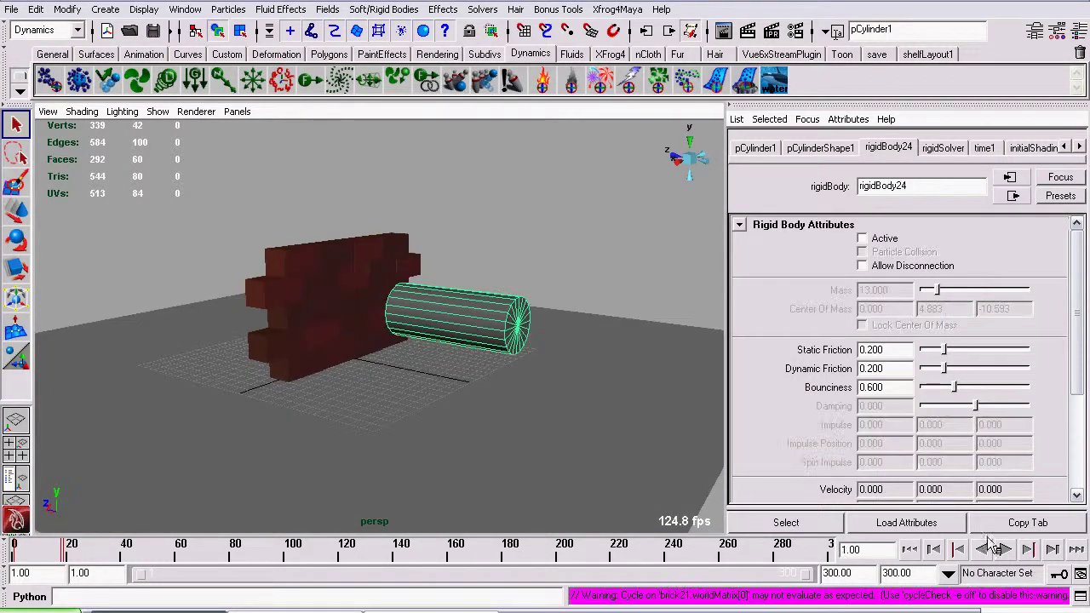
pyautogui.click(1006, 551)
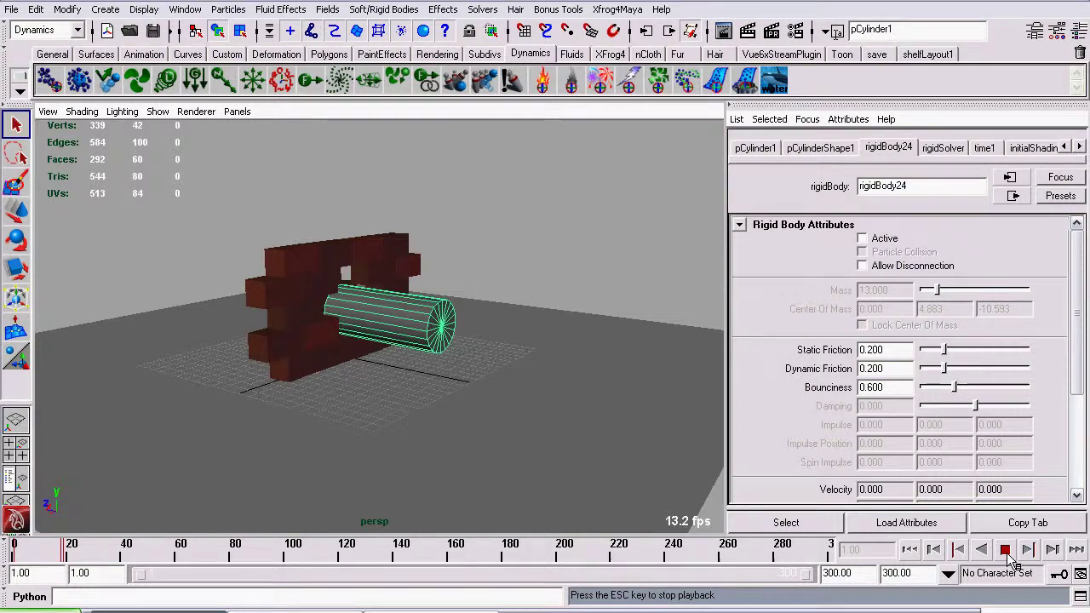
pyautogui.keyDown('alt'); pyautogui.moveTo(462, 271); pyautogui.dragTo(966, 573); pyautogui.keyUp('alt')
pyautogui.click(1005, 549)
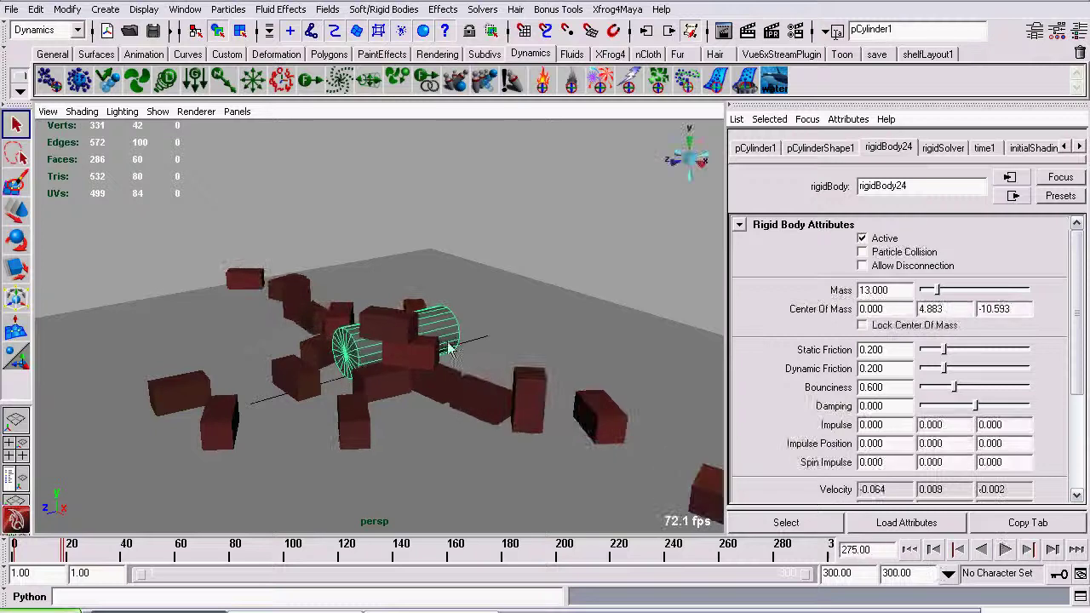
pyautogui.keyDown('alt'); pyautogui.moveTo(460, 323); pyautogui.dragTo(541, 319); pyautogui.keyUp('alt')
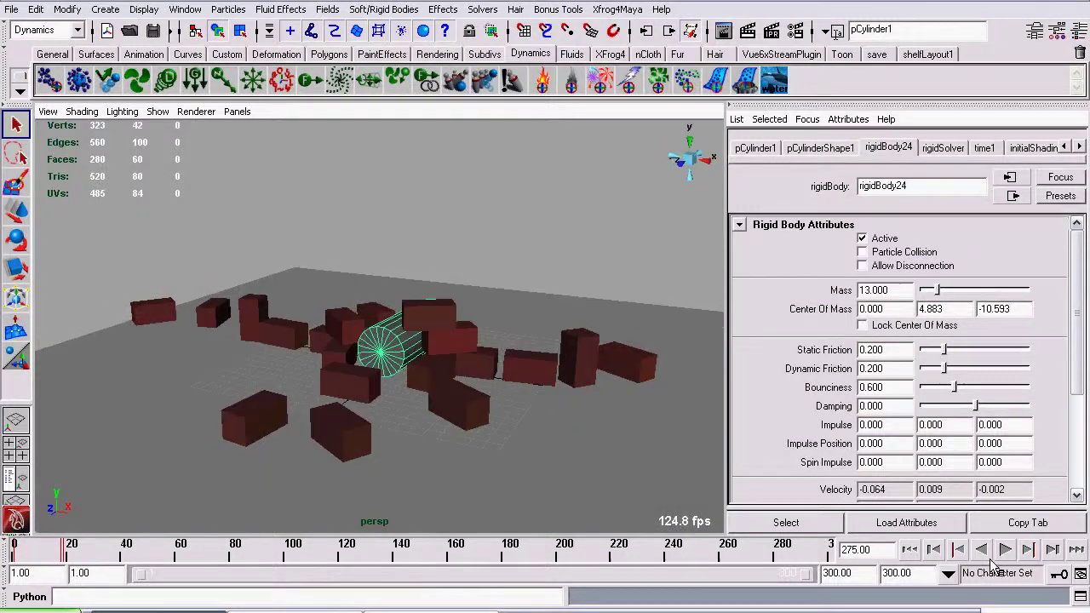
pyautogui.click(909, 549)
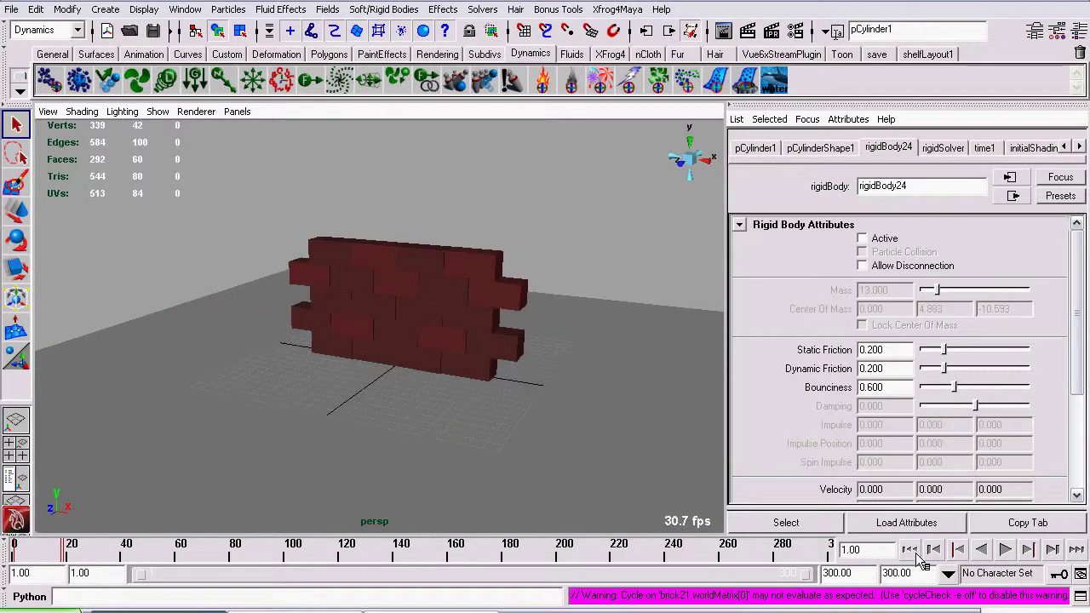